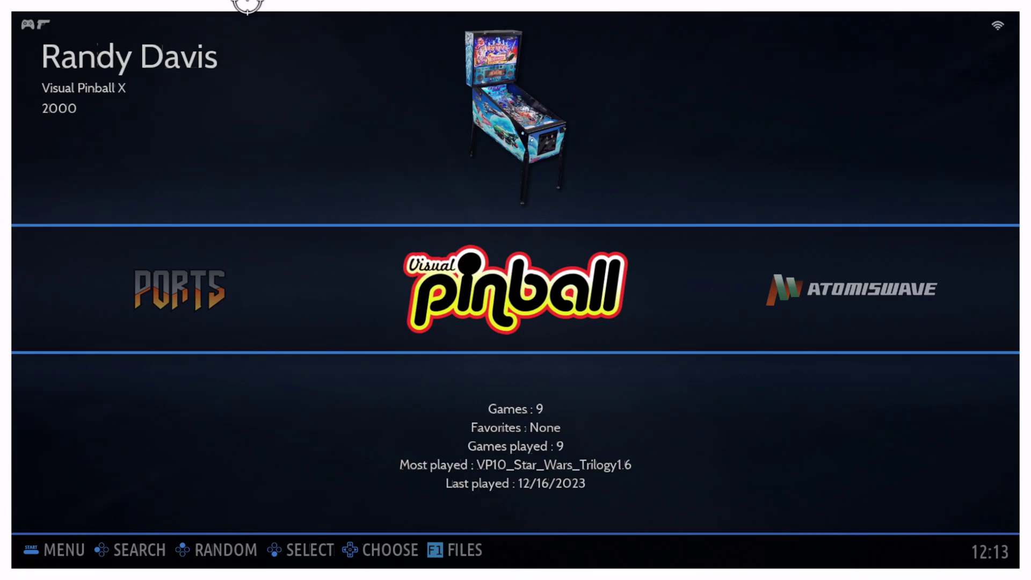
Step: Open the Visual Pinball game list and enter the Pinbot table folder
{"action": "key", "text": "Return"}
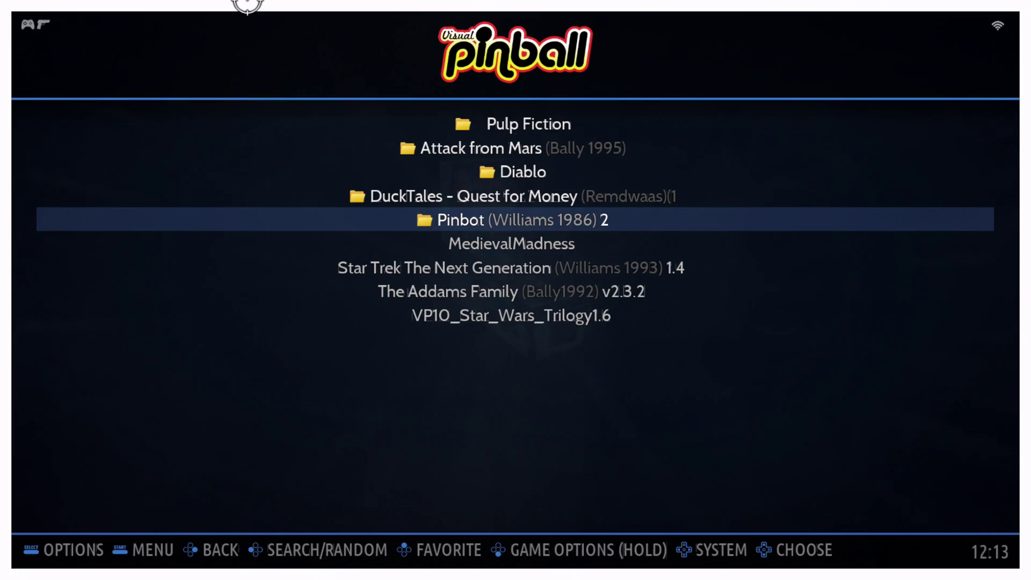
{"action": "key", "text": "Up"}
{"action": "key", "text": "Down"}
{"action": "key", "text": "Return"}
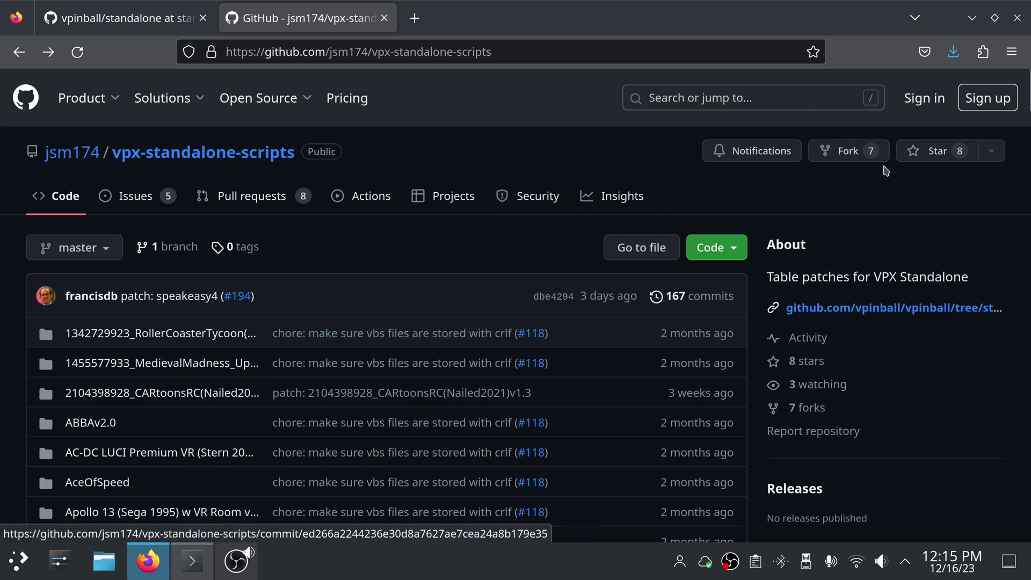
Step: Scroll down the vpx-standalone-scripts file list toward the Family Guy 1.0 folder
{"action": "scroll", "coordinate": [1026, 118], "scroll_direction": "down", "scroll_amount": 7}
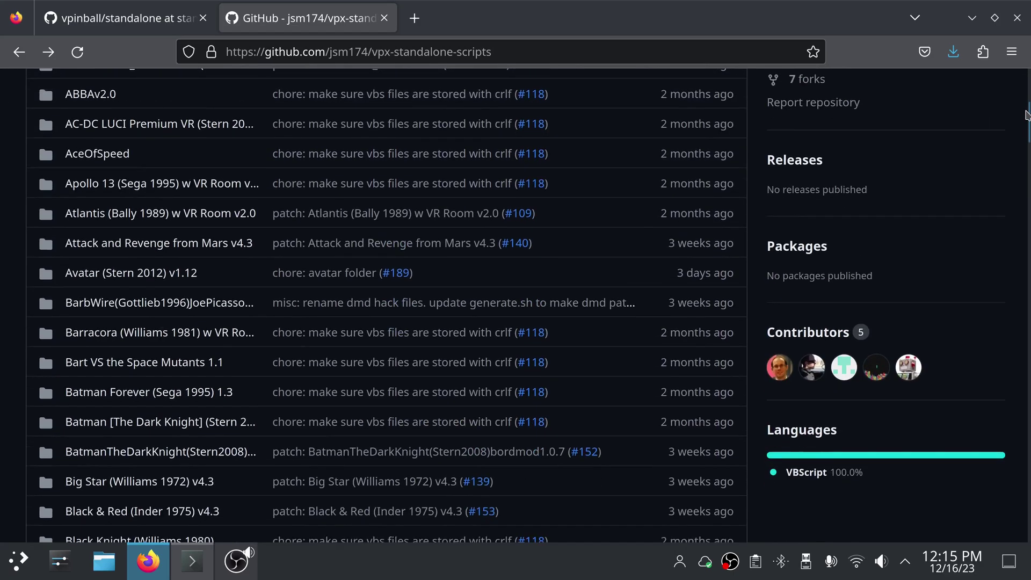
{"action": "left_click_drag", "start_coordinate": [1025, 118], "coordinate": [1026, 214]}
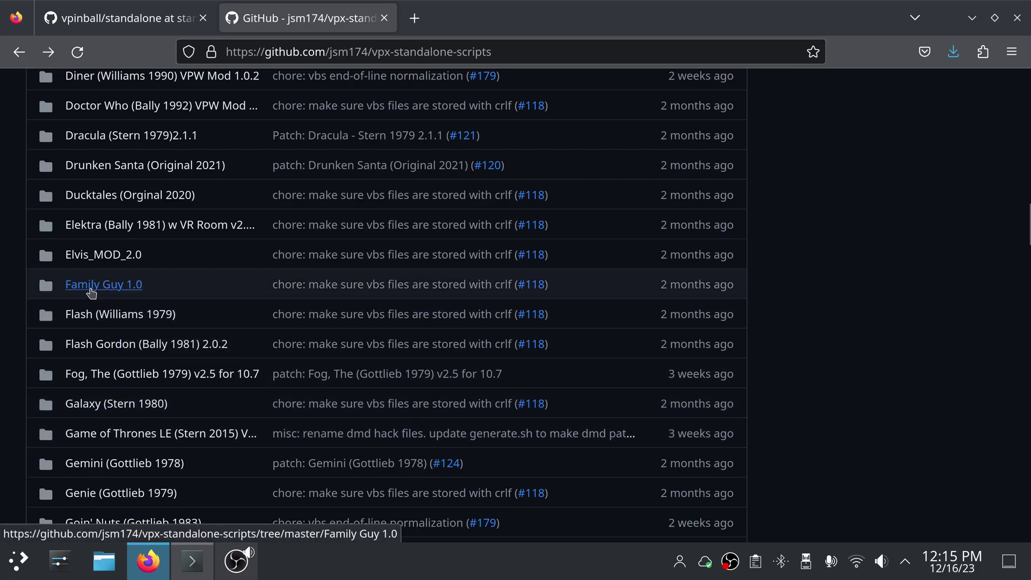
Step: View the Family Guy 1.0.vbs script, then return to the repository's root file list
{"action": "left_click", "coordinate": [126, 291]}
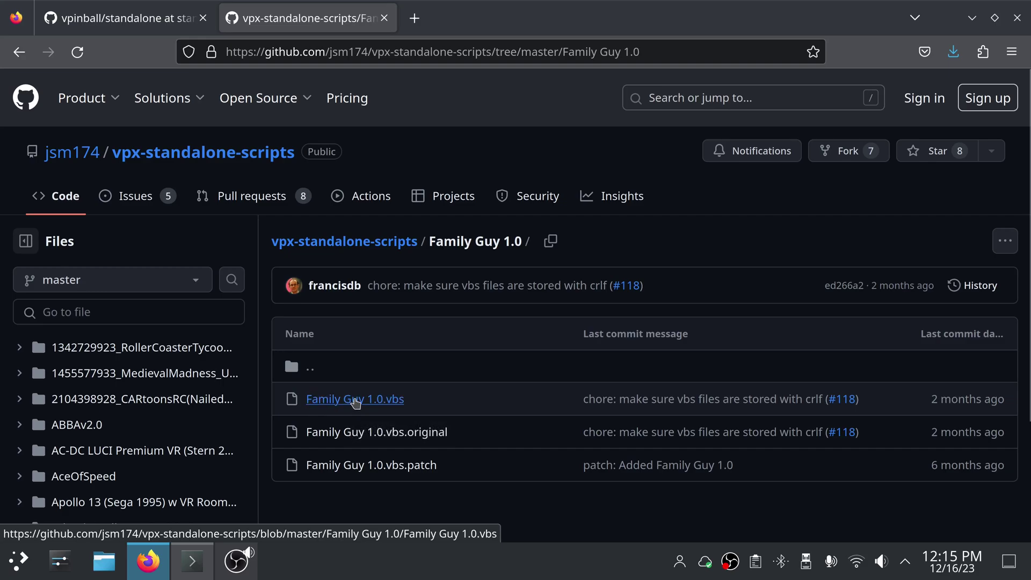
{"action": "left_click", "coordinate": [355, 403]}
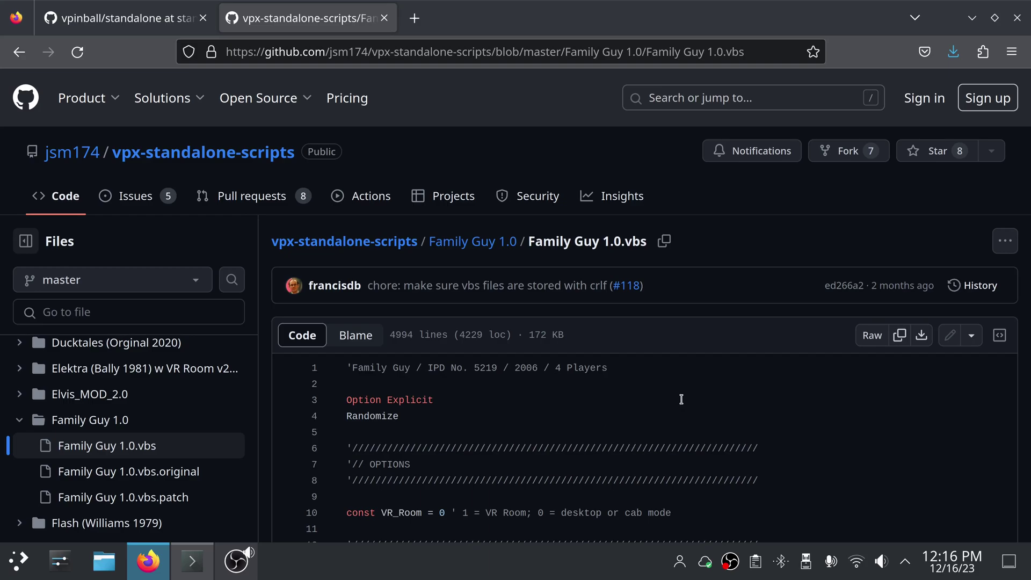
{"action": "left_click", "coordinate": [18, 60]}
{"action": "left_click", "coordinate": [18, 60]}
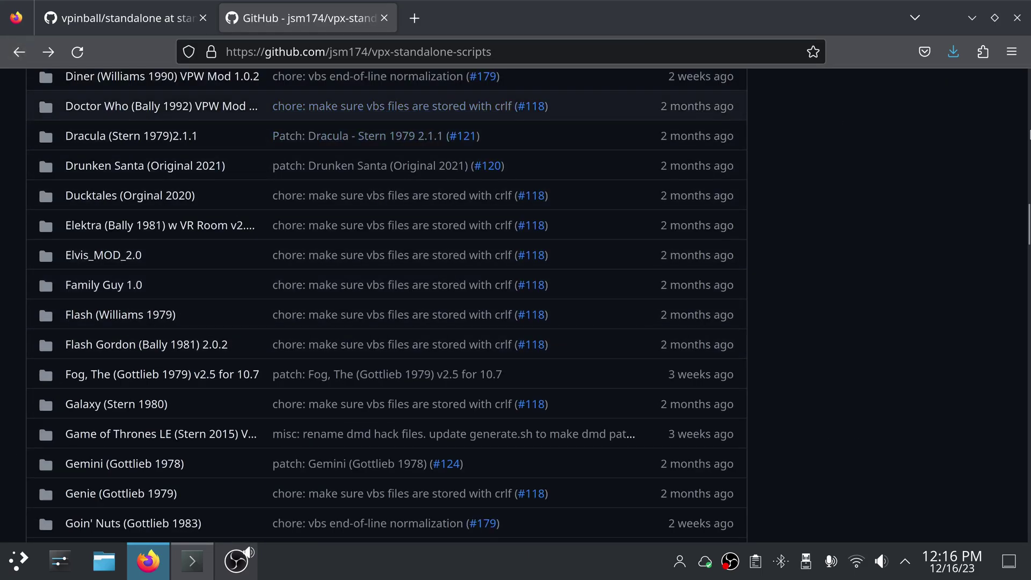
Step: Scroll the repository list down to PinBot (Williams 1986) 2.1.1 and bring Konsole forward
{"action": "left_click_drag", "start_coordinate": [1027, 214], "coordinate": [1027, 352]}
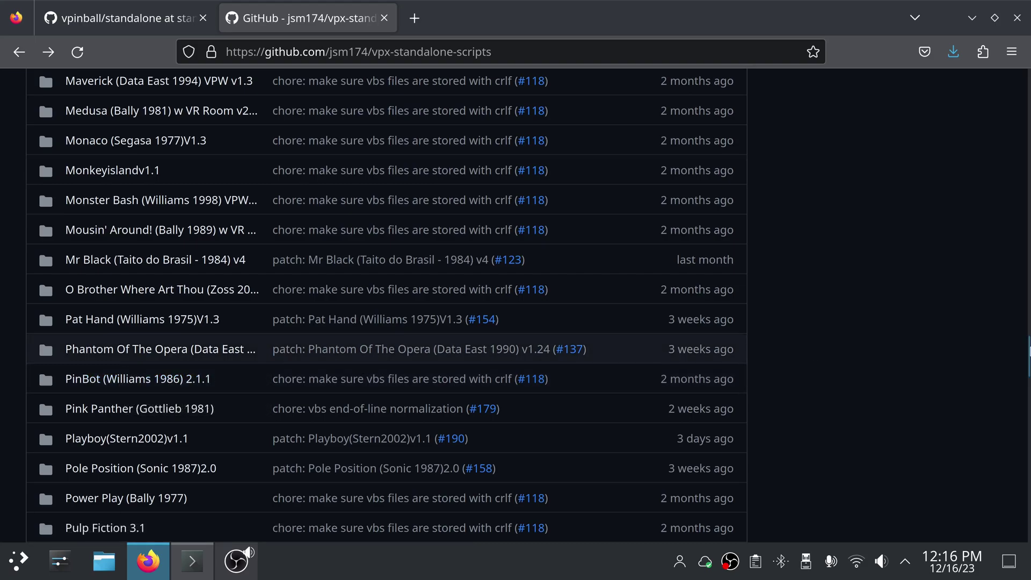
{"action": "left_click_drag", "start_coordinate": [1028, 355], "coordinate": [1028, 372]}
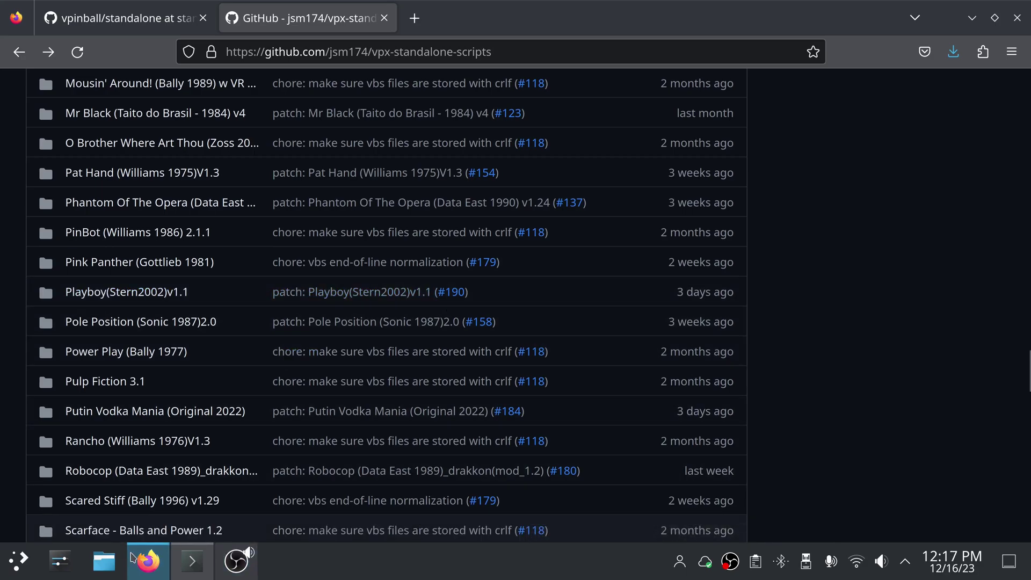
{"action": "left_click", "coordinate": [188, 563]}
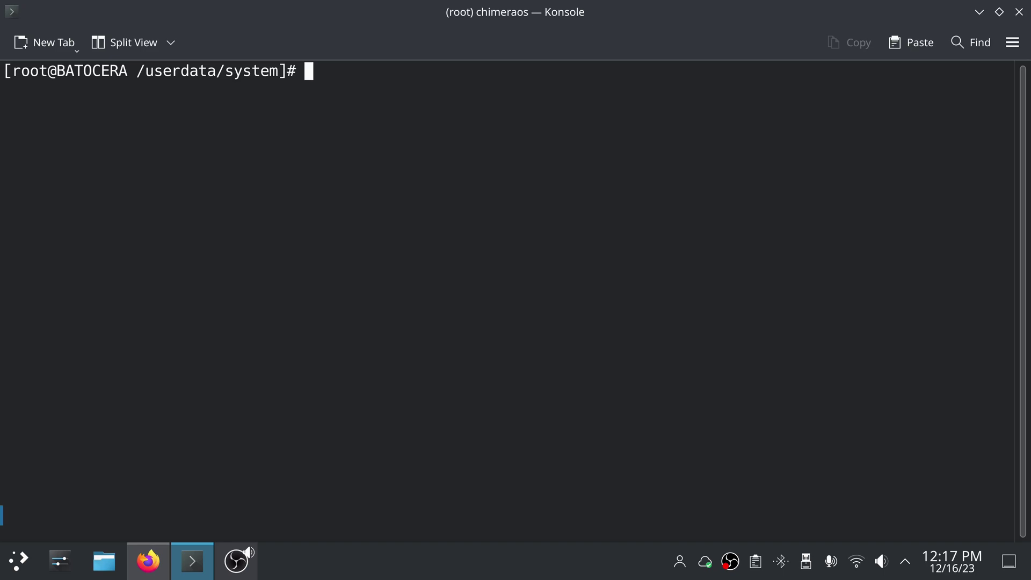
Step: Change into ../roms/vpinball and list its contents with ls -l
{"action": "type", "text": "cd ../roms"}
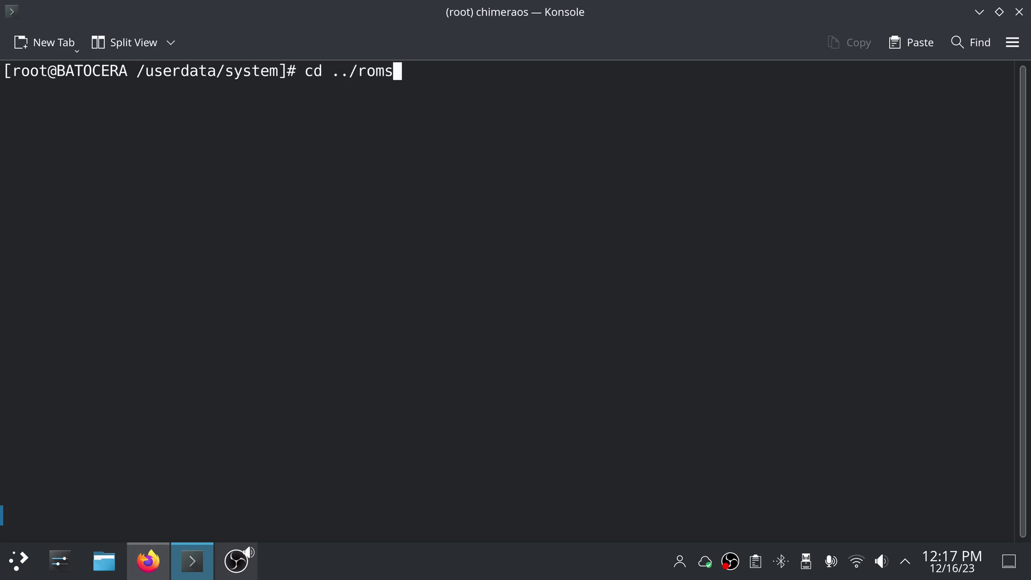
{"action": "type", "text": "/vpinball"}
{"action": "key", "text": "Return"}
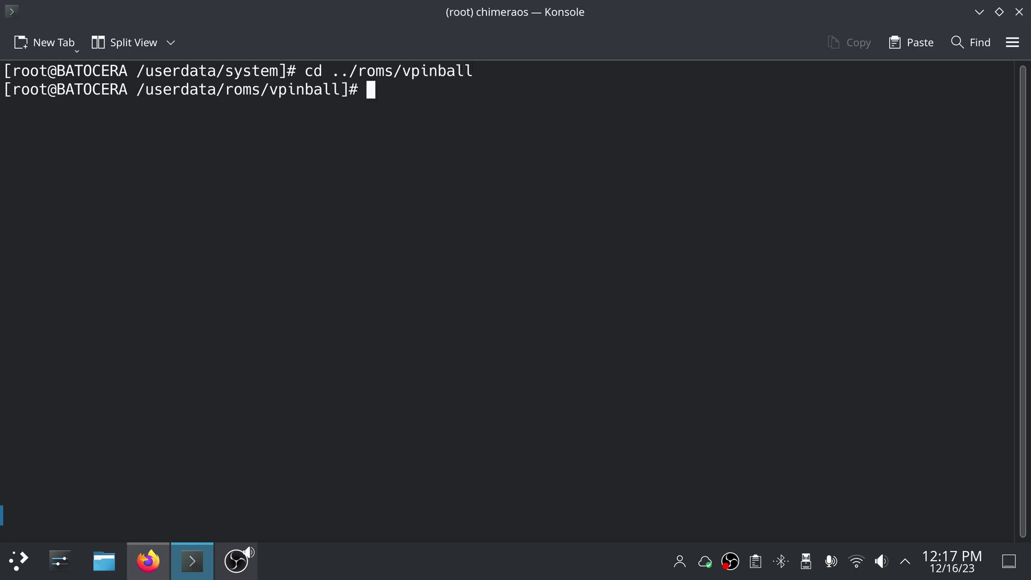
{"action": "type", "text": "ls -l"}
{"action": "key", "text": "Return"}
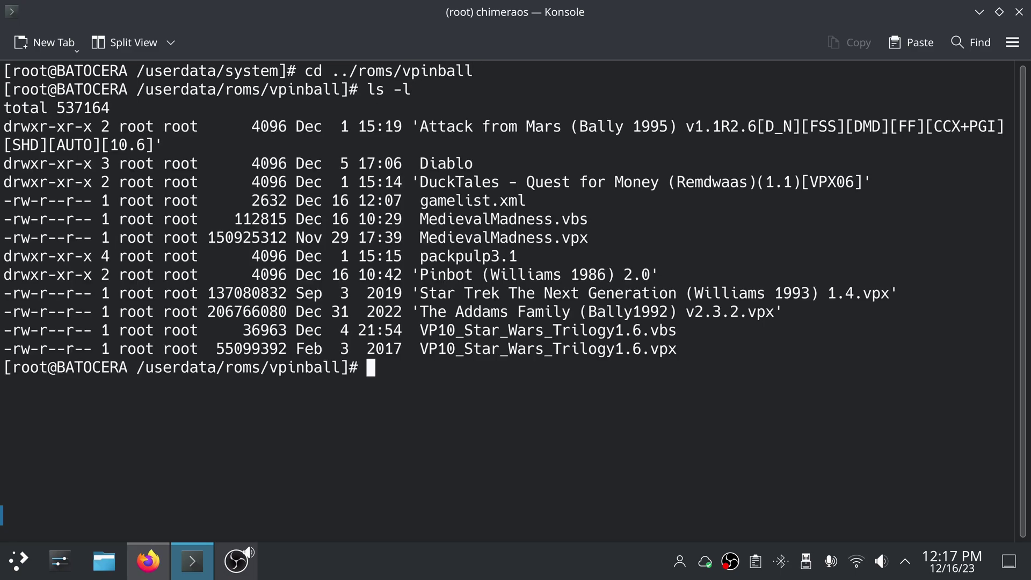
Step: Enter the Pinbot (Williams 1986) 2.0 folder, clear the screen and list its files
{"action": "type", "text": "cd P"}
{"action": "key", "text": "Tab"}
{"action": "key", "text": "Return"}
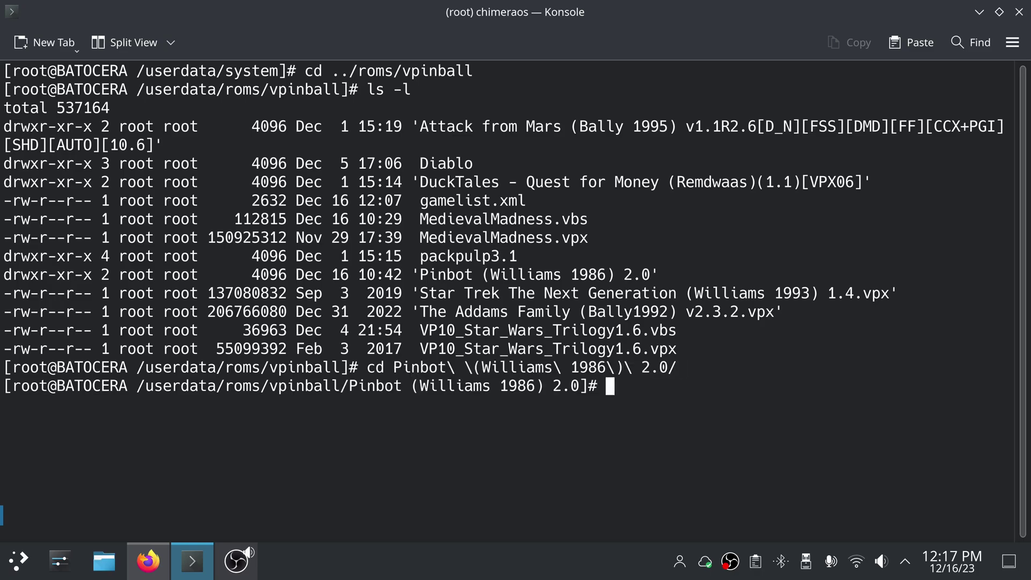
{"action": "type", "text": "clear"}
{"action": "key", "text": "Return"}
{"action": "type", "text": "ls -l"}
{"action": "key", "text": "Return"}
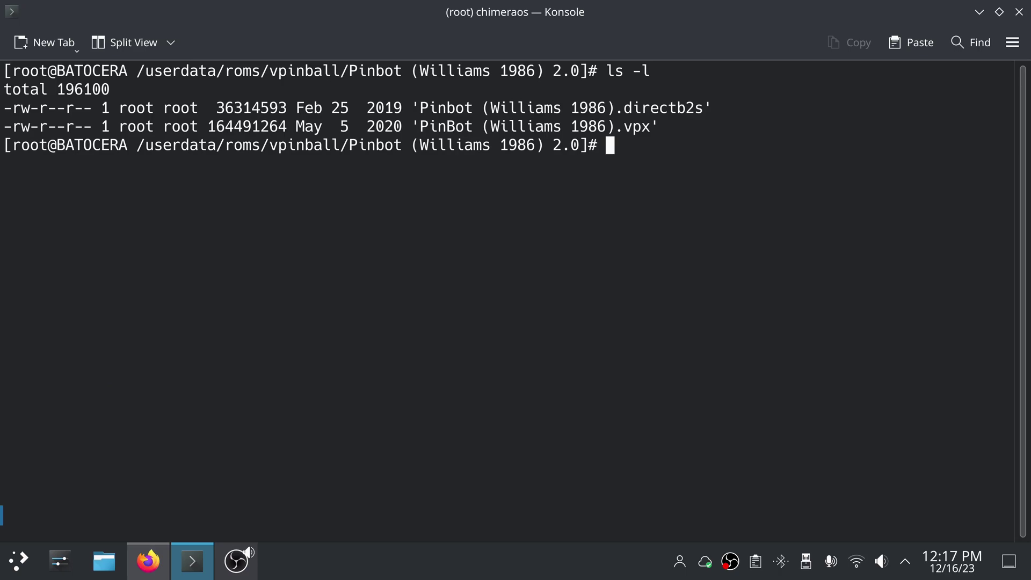
Step: Build the command /usr/bin/vpinball/VPinballX_GL -extractvbs PinBot (Williams 1986).vpx with Tab completion
{"action": "left_click_drag", "start_coordinate": [422, 128], "coordinate": [663, 128]}
{"action": "left_click", "coordinate": [670, 164]}
{"action": "key", "text": "Return"}
{"action": "key", "text": "Return"}
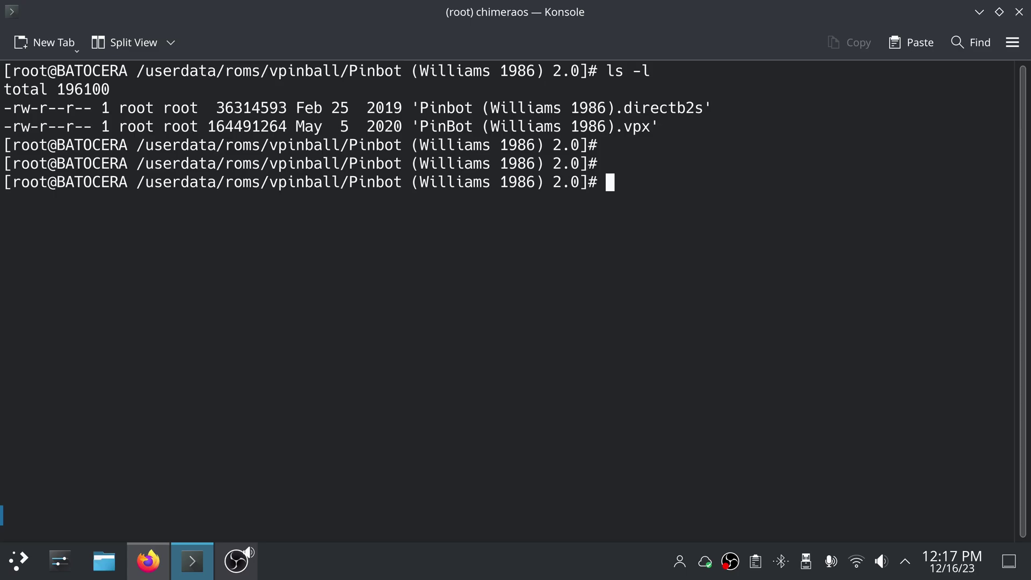
{"action": "type", "text": "/usr/b"}
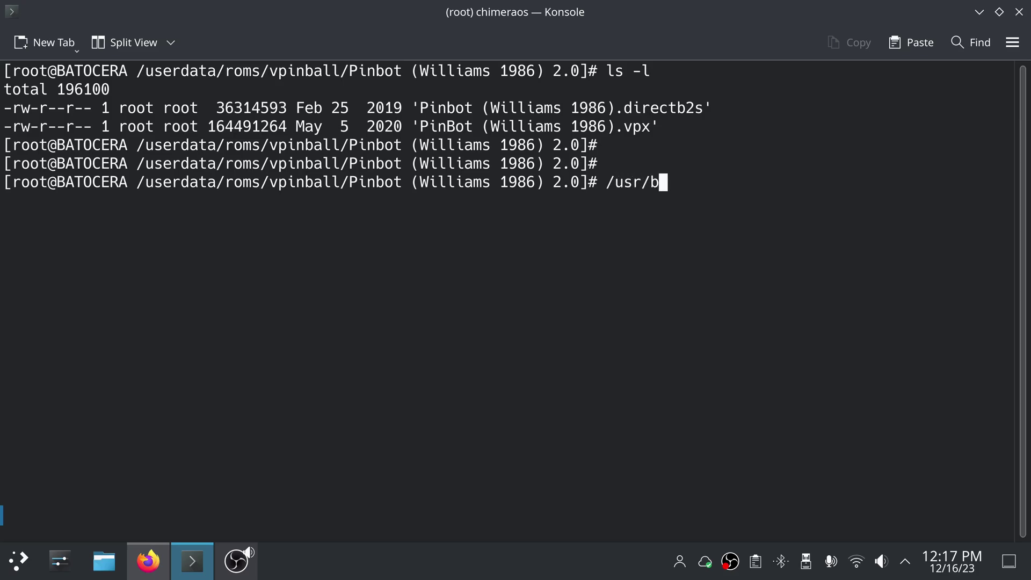
{"action": "type", "text": "in/vpi"}
{"action": "key", "text": "Tab"}
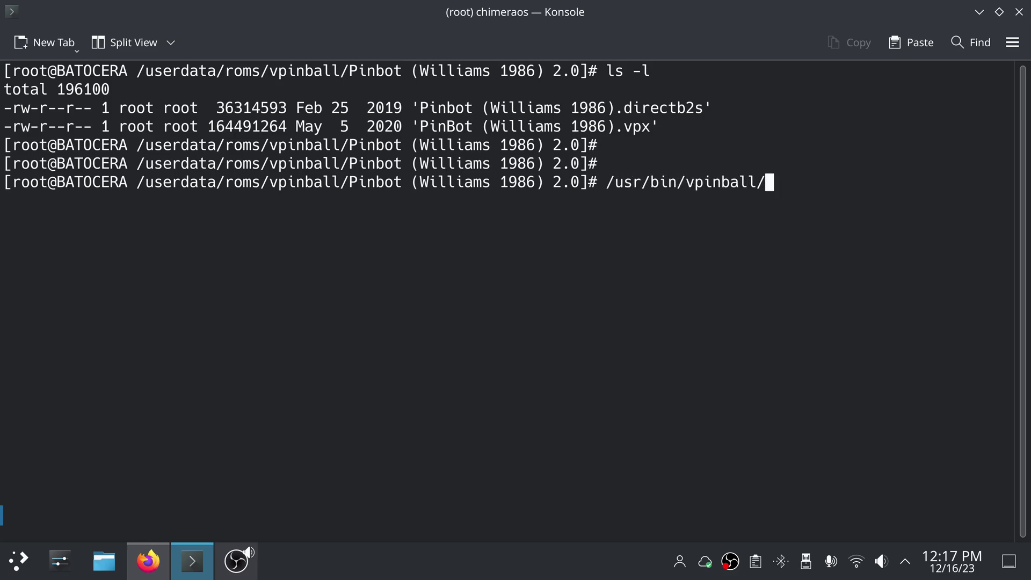
{"action": "type", "text": "V"}
{"action": "key", "text": "Tab"}
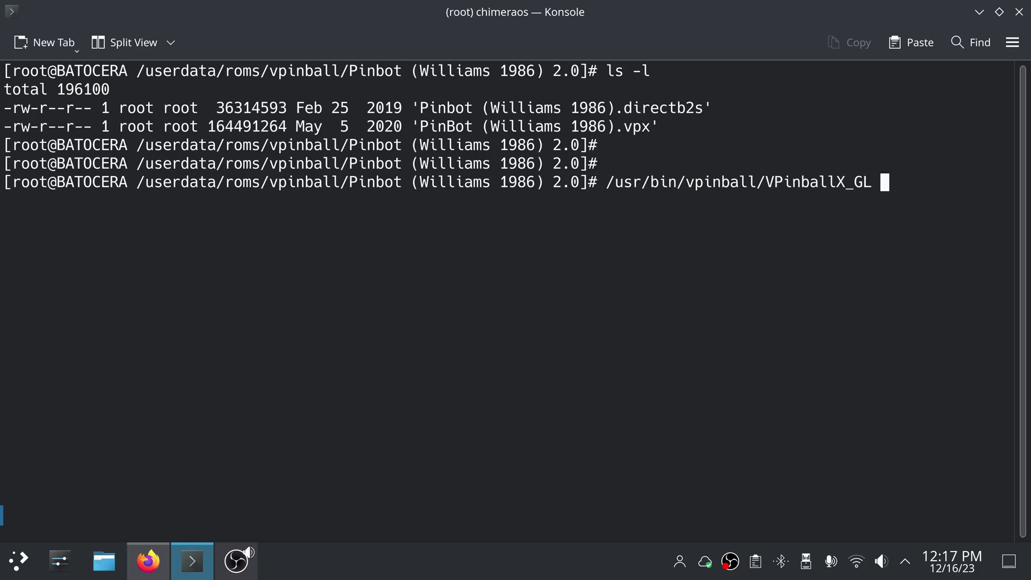
{"action": "type", "text": "-extractvbs"}
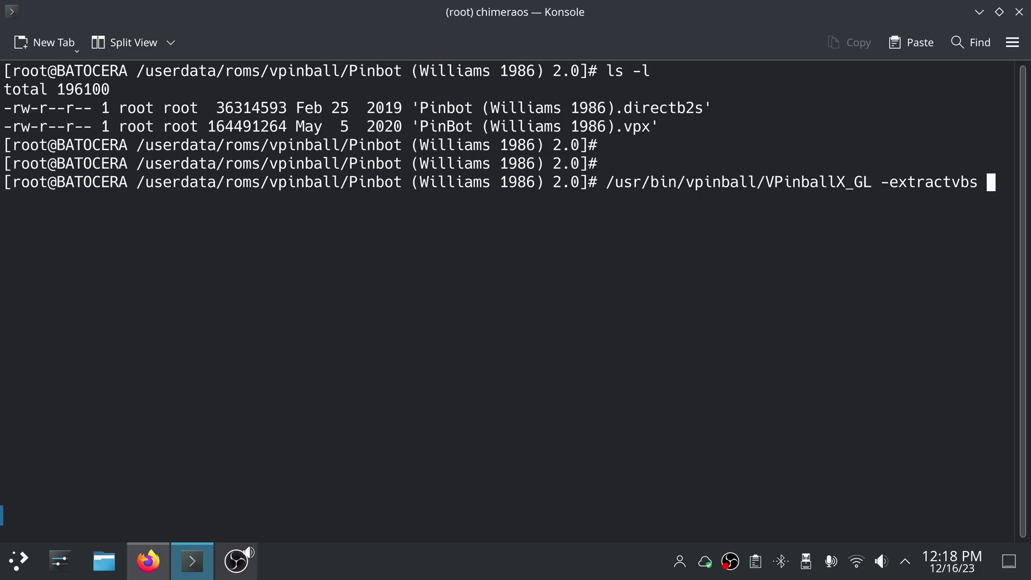
{"action": "type", "text": " PinB"}
{"action": "key", "text": "Tab"}
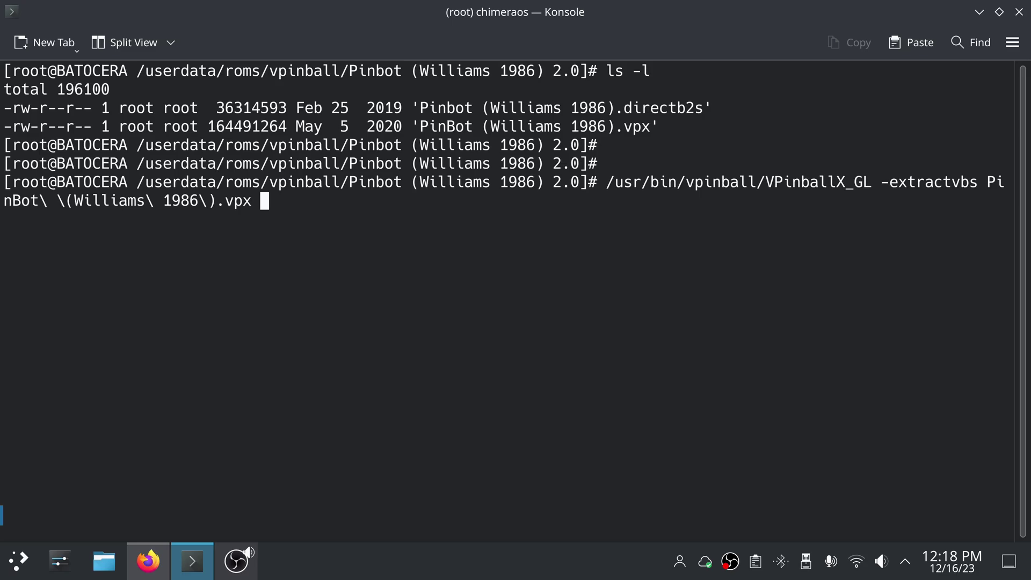
Step: Run the extraction and list files with ls -ltr to find the new PinBot .vbs
{"action": "key", "text": "Return"}
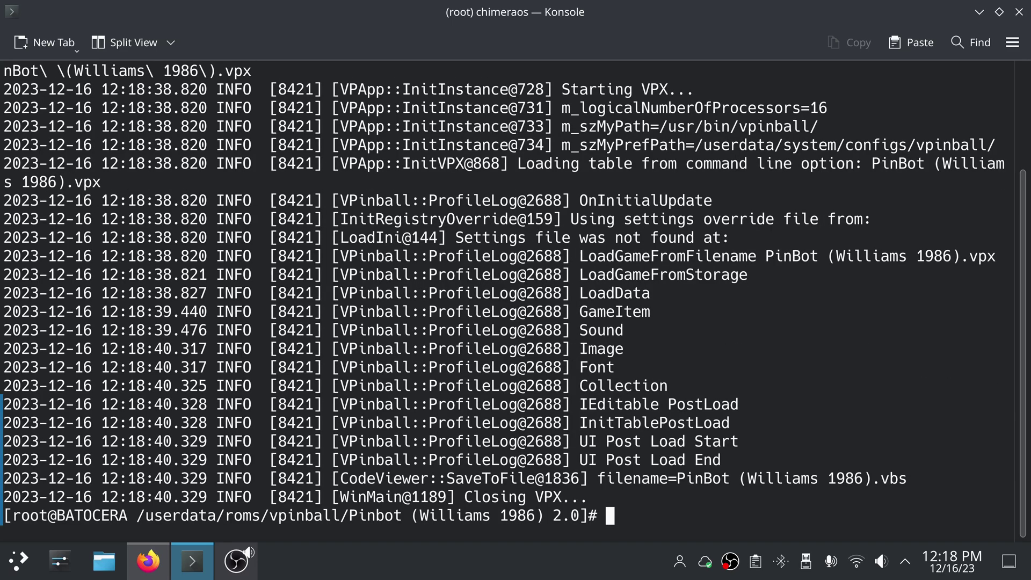
{"action": "key", "text": "Return"}
{"action": "key", "text": "Return"}
{"action": "type", "text": "ls -ltr"}
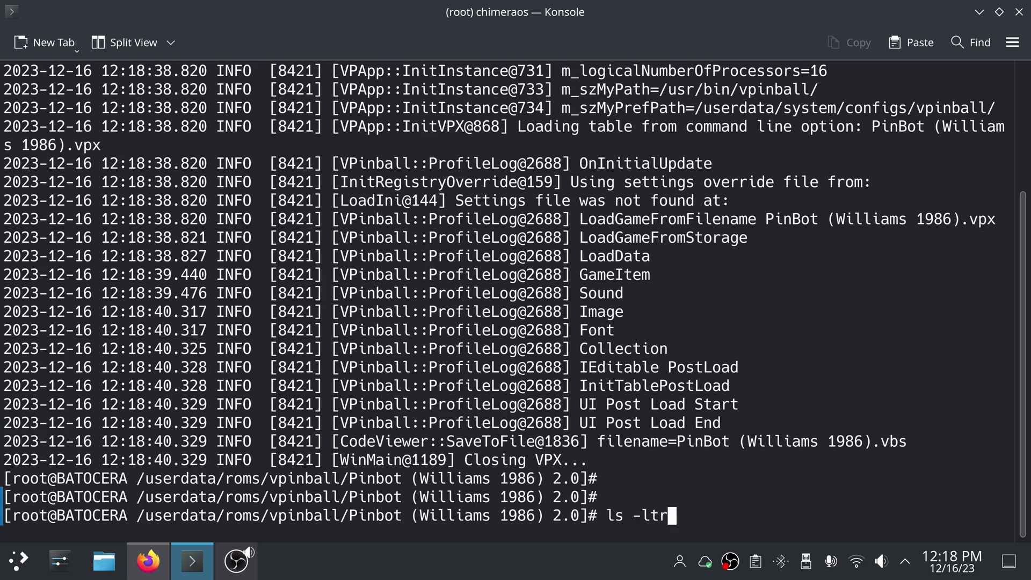
{"action": "key", "text": "Return"}
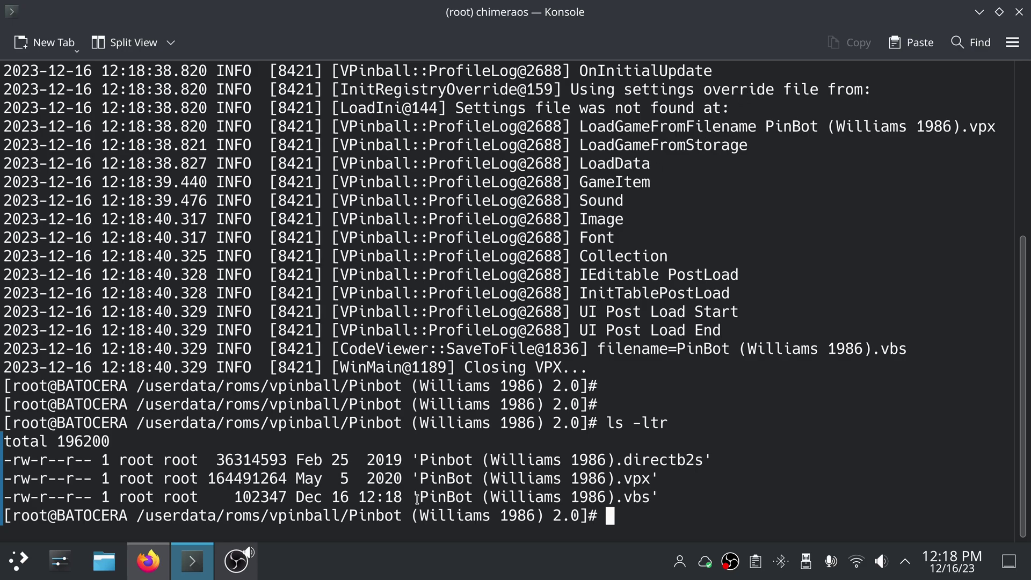
{"action": "left_click_drag", "start_coordinate": [419, 498], "coordinate": [648, 498]}
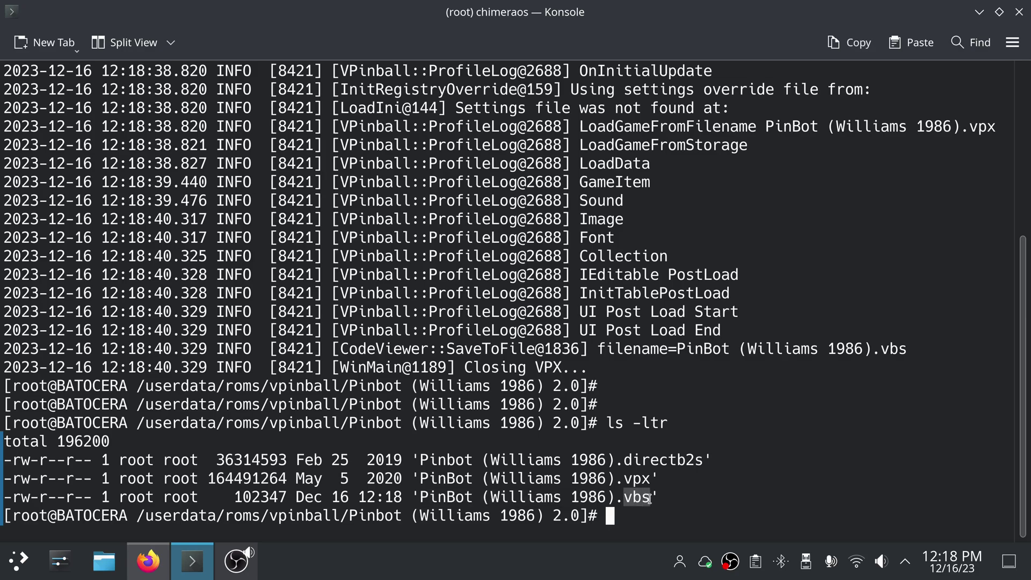
{"action": "left_click", "coordinate": [718, 480]}
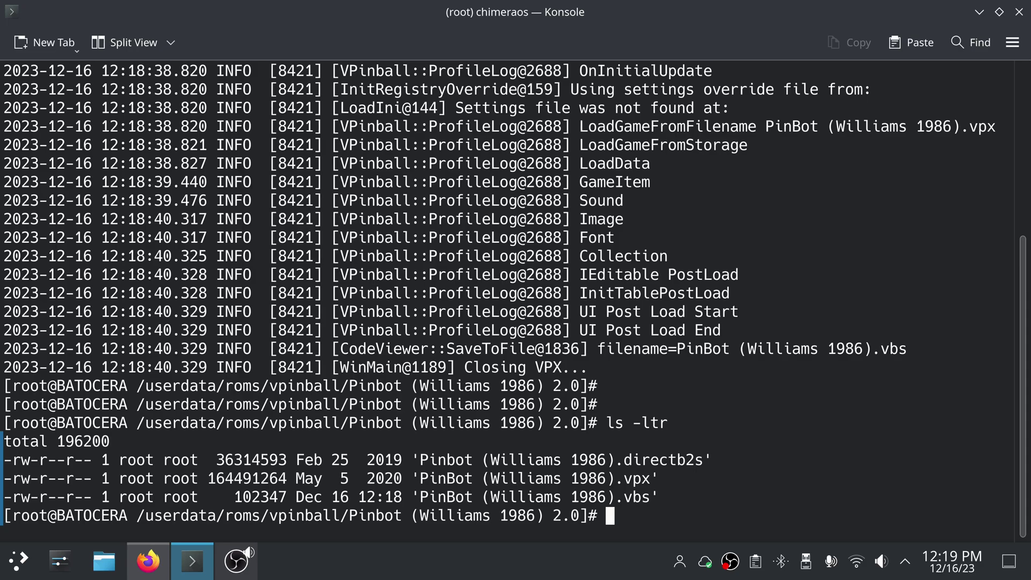
Step: Open PinBot (Williams 1986).vbs in vi and move near the LoadVPM line
{"action": "type", "text": "vi Pin"}
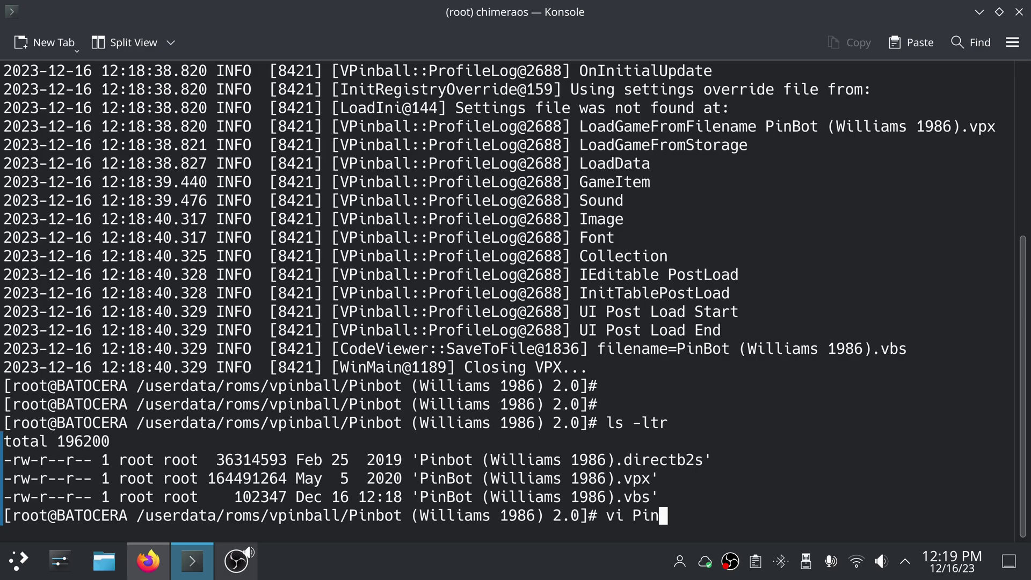
{"action": "type", "text": "B"}
{"action": "key", "text": "Tab"}
{"action": "type", "text": "bs"}
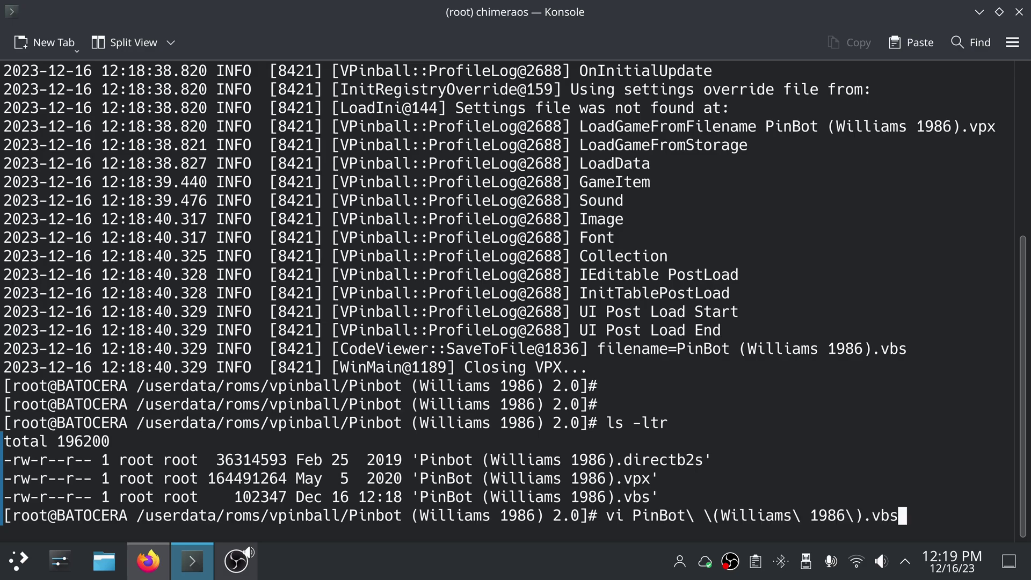
{"action": "key", "text": "Return"}
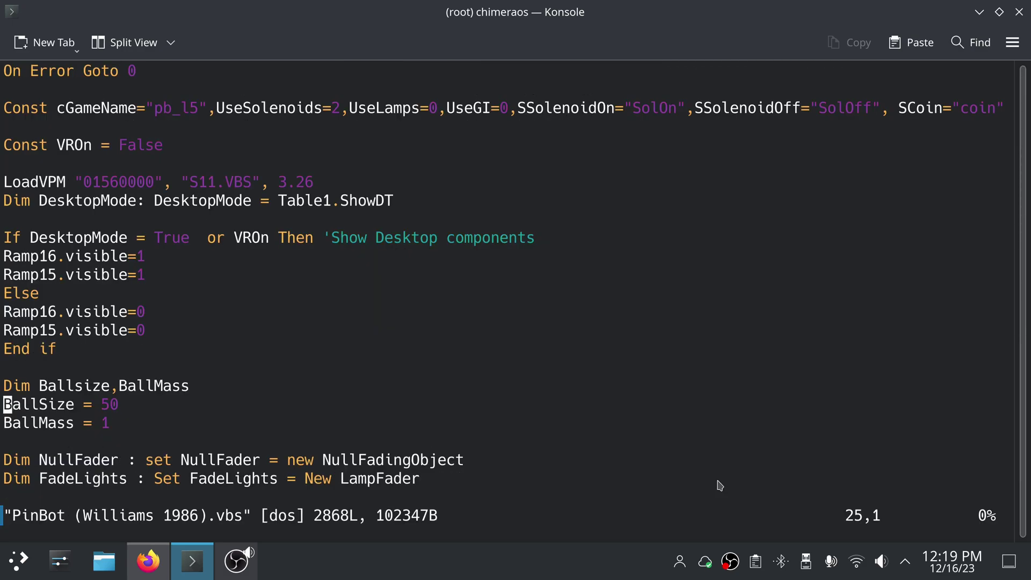
{"action": "key", "text": "Down"}
{"action": "key", "text": "Down"}
{"action": "key", "text": "Down"}
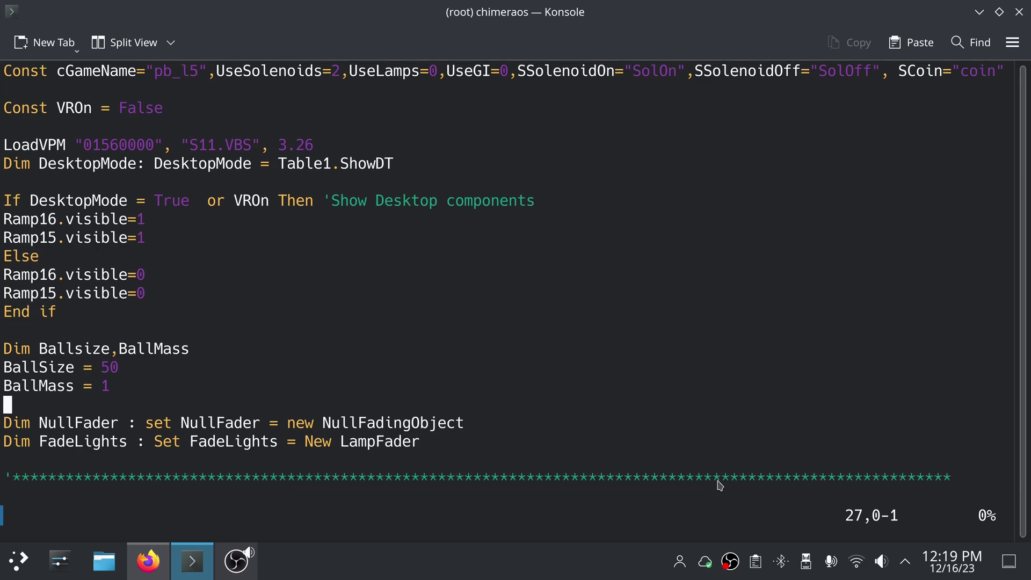
{"action": "key", "text": "Up"}
{"action": "key", "text": "Up"}
{"action": "key", "text": "Up"}
{"action": "key", "text": "Up"}
{"action": "key", "text": "Up"}
{"action": "key", "text": "Up"}
{"action": "key", "text": "Up"}
{"action": "key", "text": "Up"}
{"action": "key", "text": "Up"}
{"action": "key", "text": "Up"}
{"action": "key", "text": "Up"}
{"action": "key", "text": "Up"}
{"action": "key", "text": "Up"}
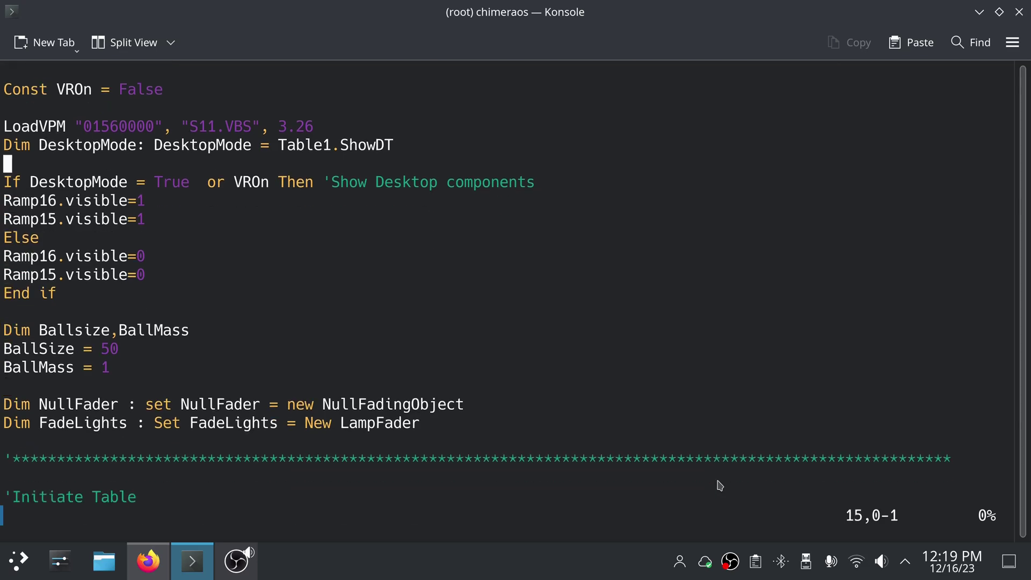
Step: Show the vpinball/standalone guide's 'My game is not displaying a DMD' section in Firefox
{"action": "left_click", "coordinate": [148, 561]}
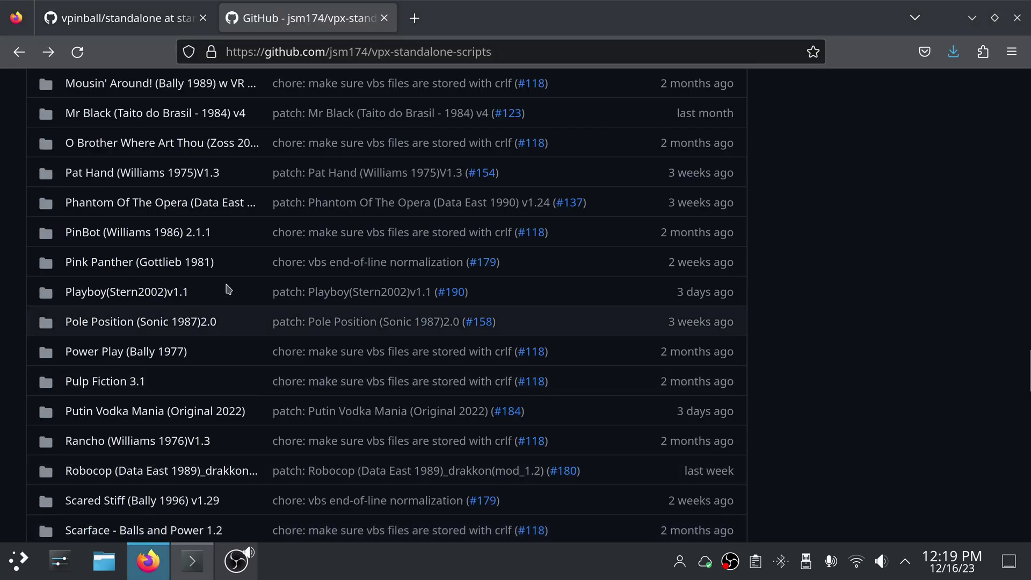
{"action": "left_click", "coordinate": [131, 16]}
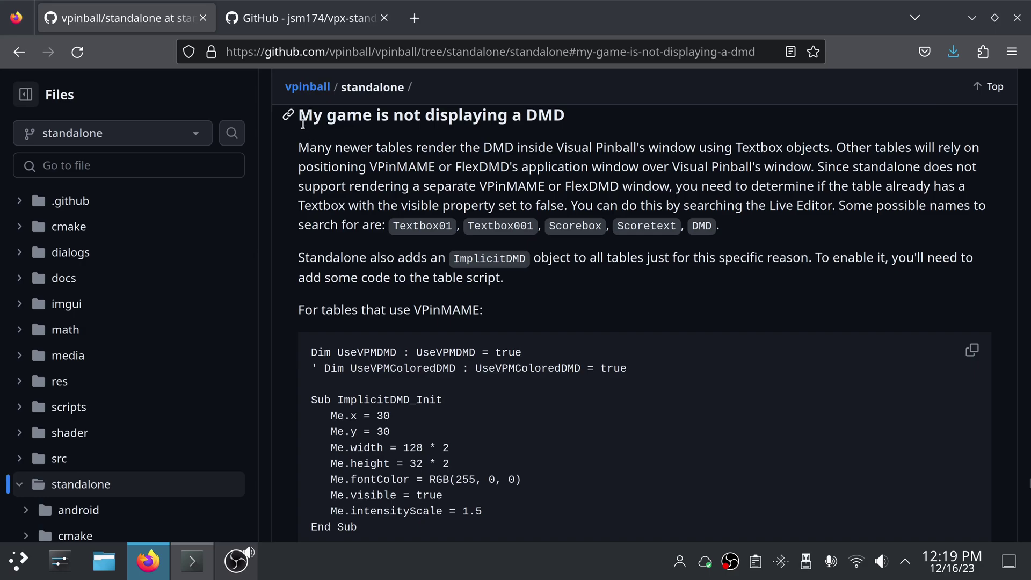
{"action": "left_click_drag", "start_coordinate": [300, 122], "coordinate": [583, 127]}
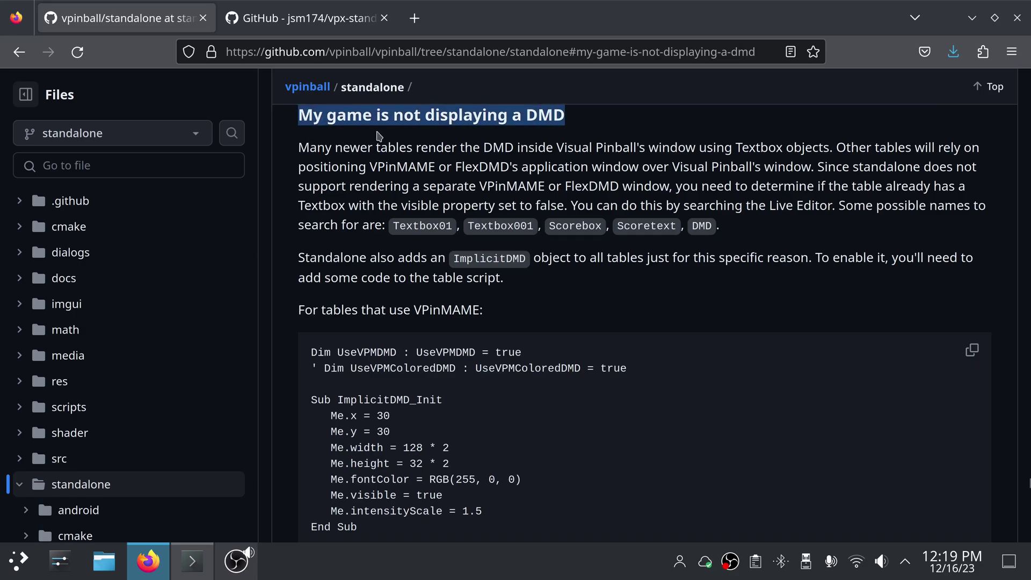
{"action": "left_click", "coordinate": [419, 166]}
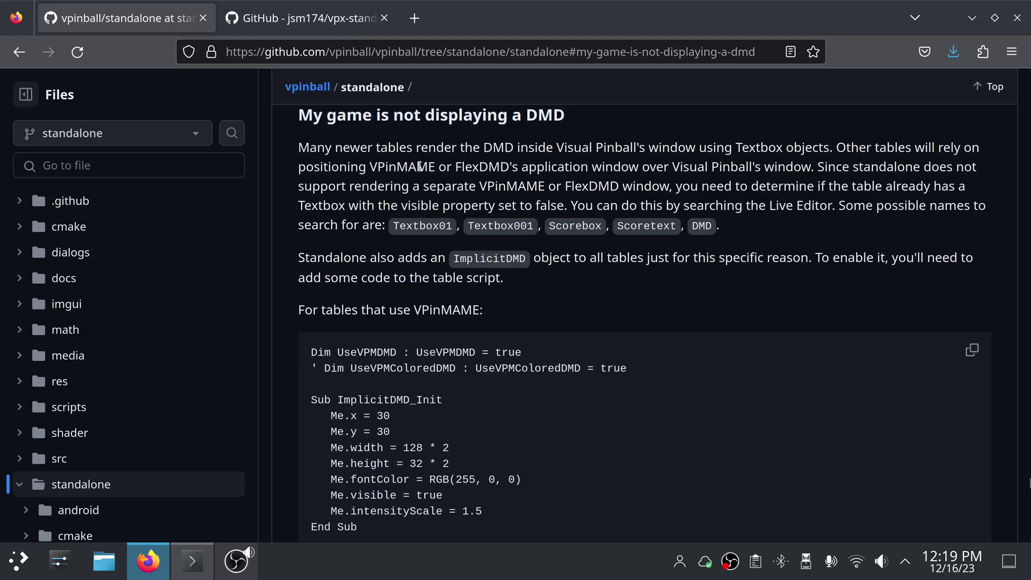
{"action": "left_click_drag", "start_coordinate": [556, 186], "coordinate": [798, 194]}
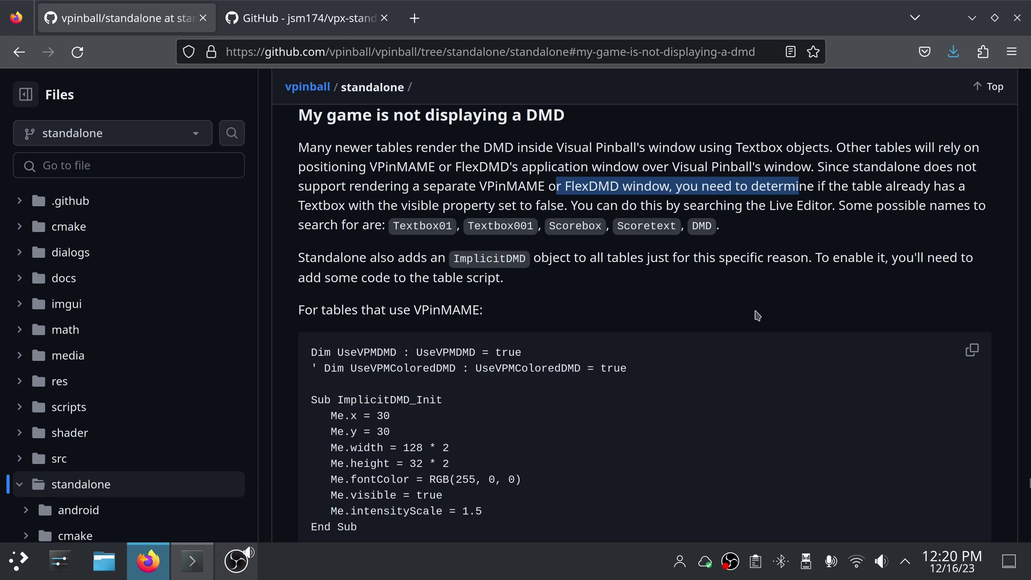
{"action": "scroll", "coordinate": [1028, 485], "scroll_direction": "down", "scroll_amount": 1}
{"action": "scroll", "coordinate": [1028, 485], "scroll_direction": "down", "scroll_amount": 2}
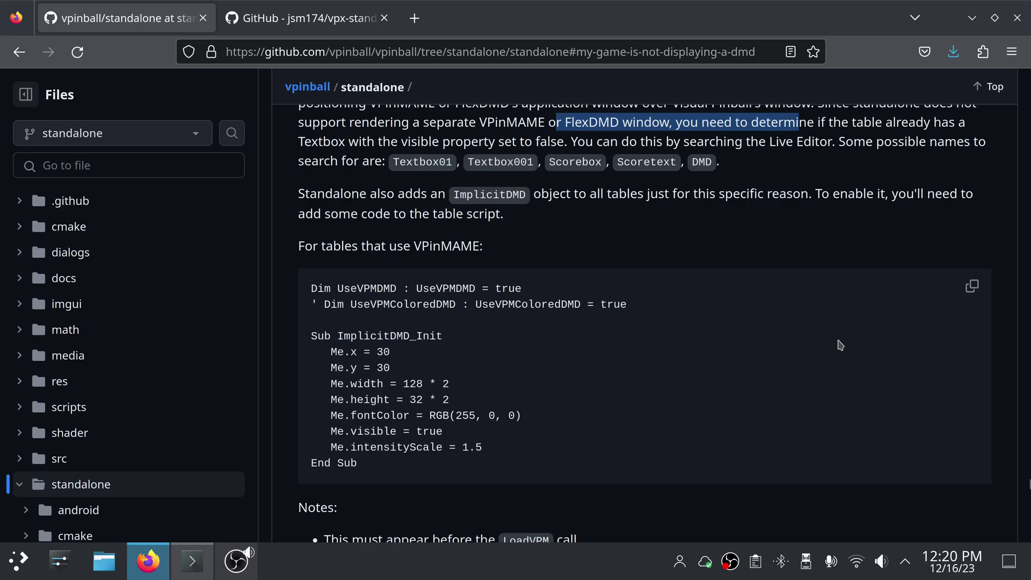
{"action": "scroll", "coordinate": [645, 323], "scroll_direction": "down", "scroll_amount": 2}
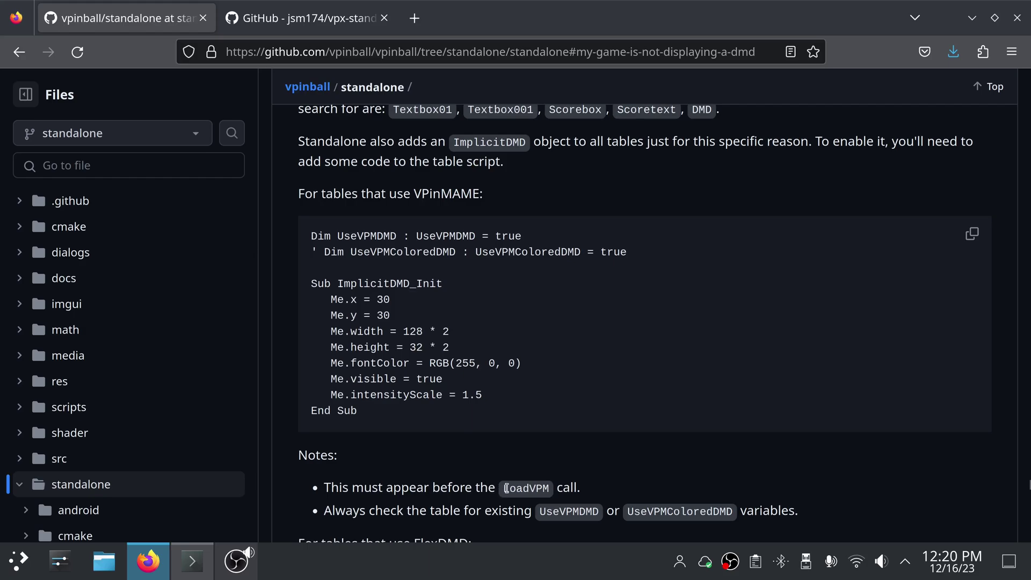
{"action": "double_click", "coordinate": [507, 488]}
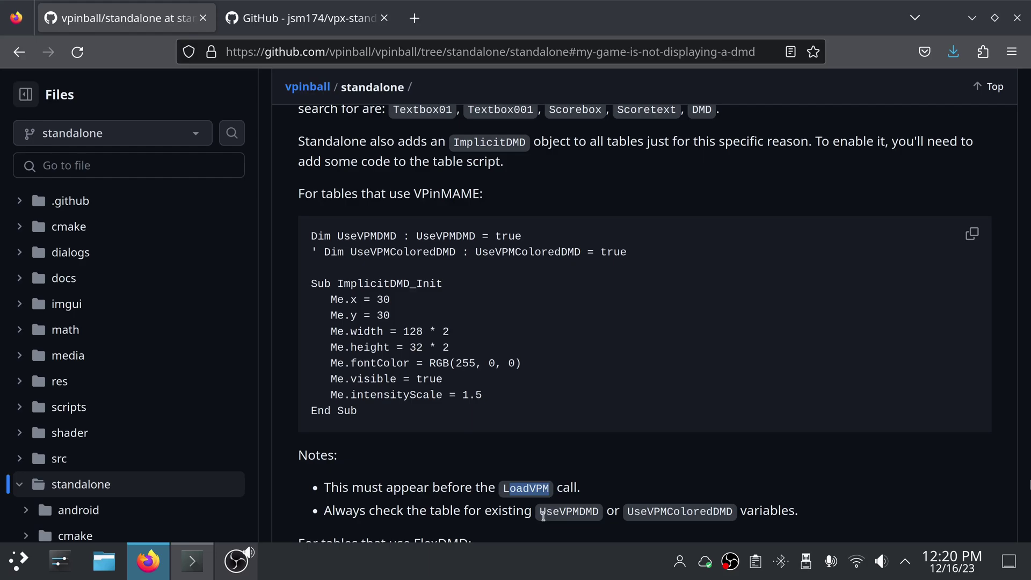
{"action": "left_click_drag", "start_coordinate": [542, 515], "coordinate": [733, 511]}
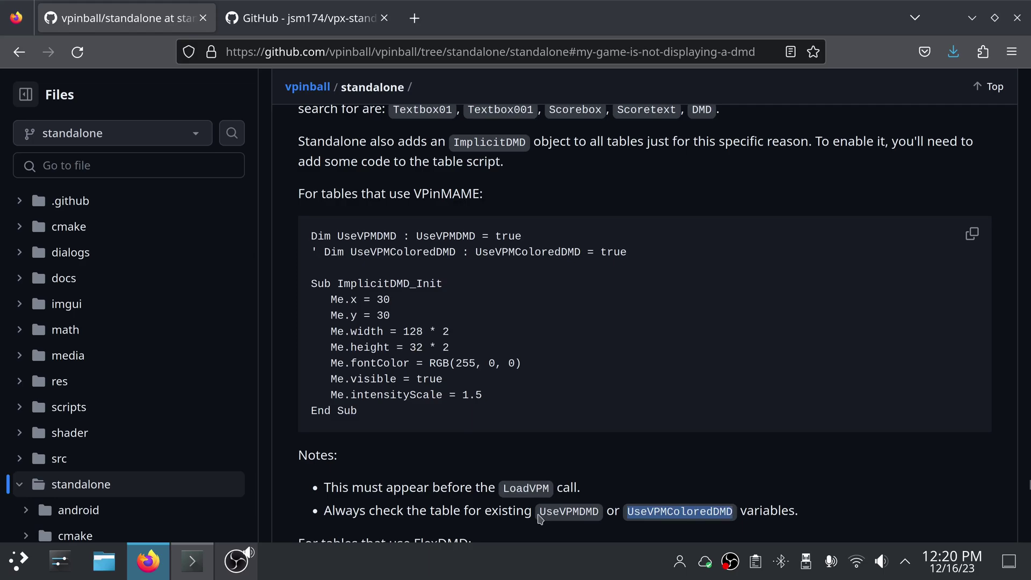
{"action": "mouse_move", "coordinate": [184, 563]}
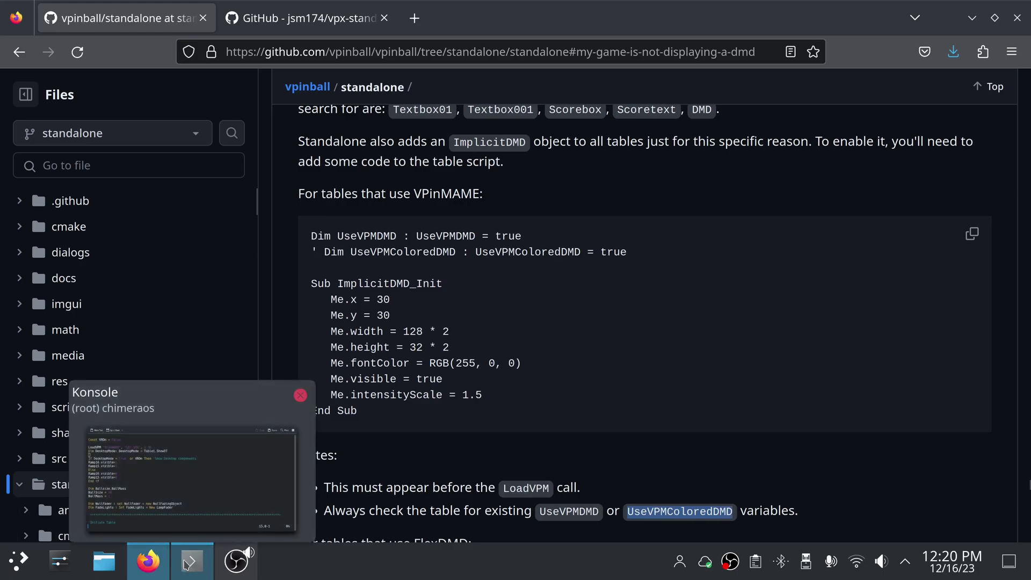
Step: In vi, move the cursor to the Const VROn = False line above LoadVPM
{"action": "left_click", "coordinate": [185, 562]}
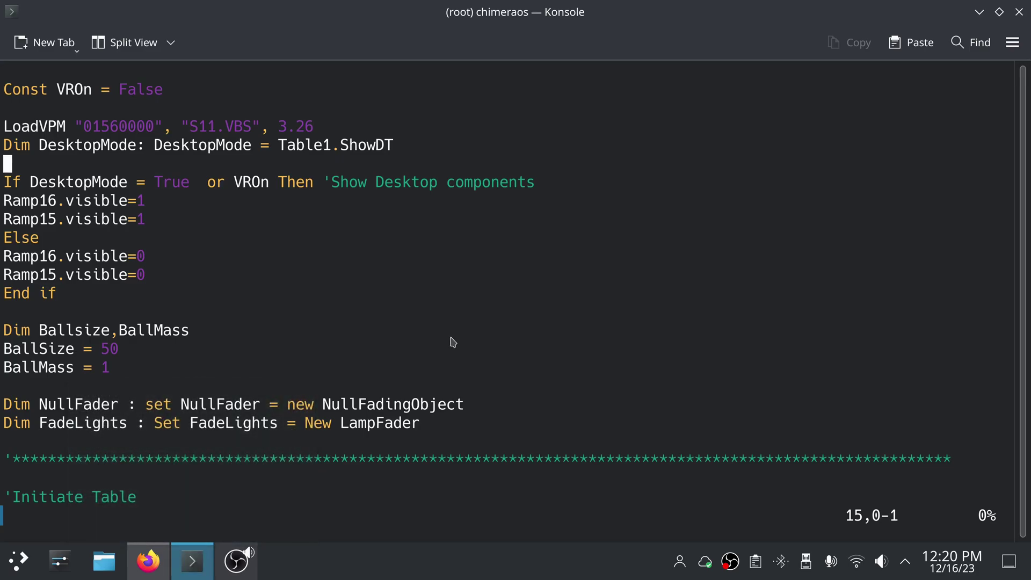
{"action": "key", "text": "Up"}
{"action": "key", "text": "Up"}
{"action": "key", "text": "Up"}
{"action": "key", "text": "Up"}
{"action": "key", "text": "Up"}
{"action": "key", "text": "Up"}
{"action": "key", "text": "Up"}
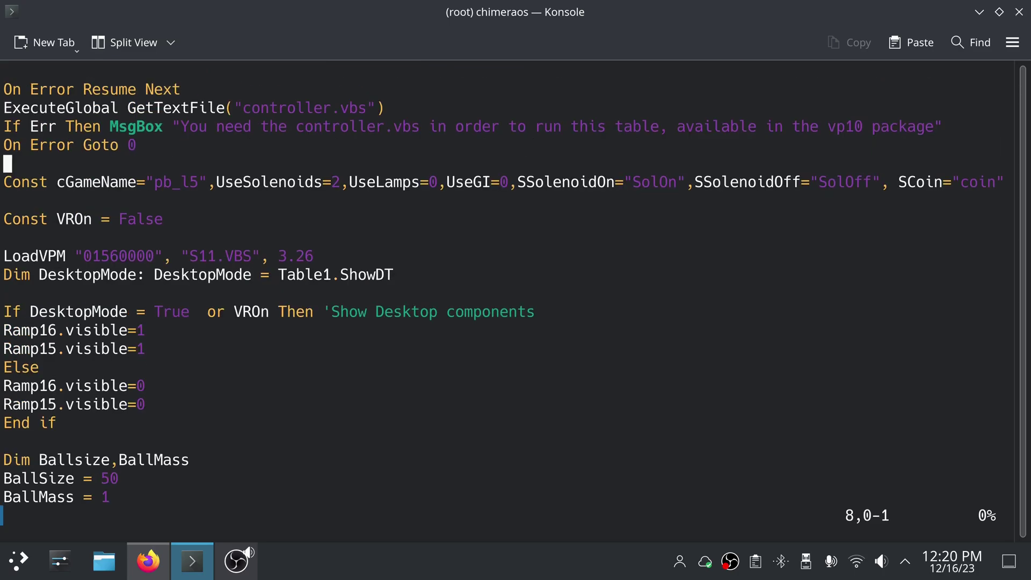
{"action": "key", "text": "Up"}
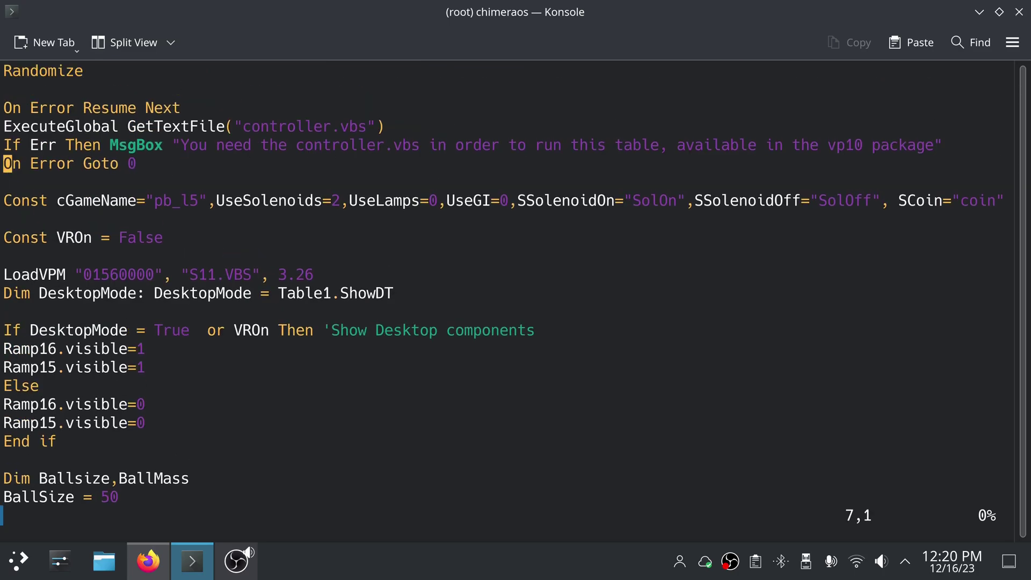
{"action": "key", "text": "Down"}
{"action": "key", "text": "Down"}
{"action": "key", "text": "Down"}
{"action": "key", "text": "Down"}
{"action": "key", "text": "Down"}
{"action": "key", "text": "Down"}
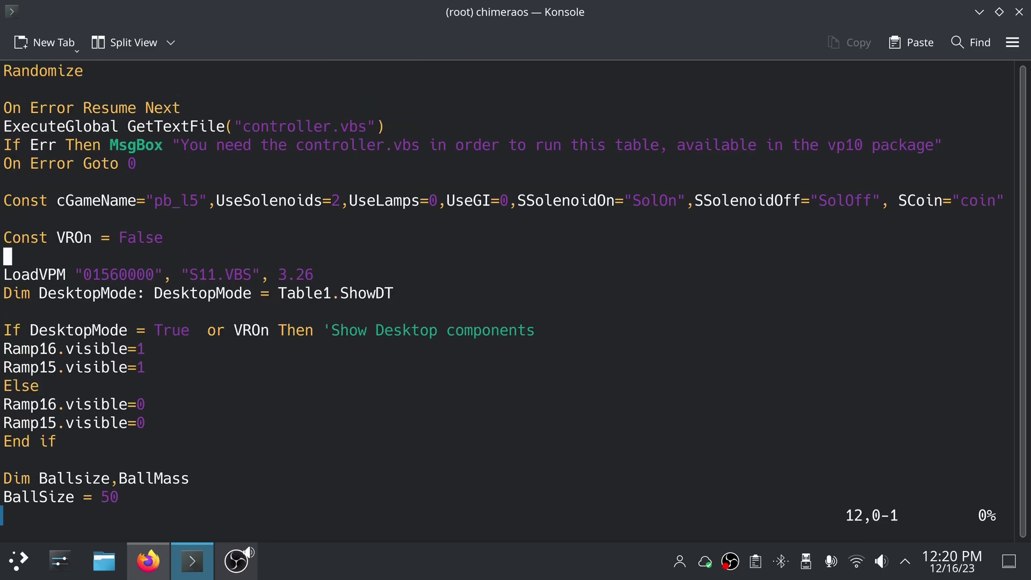
{"action": "key", "text": "Up"}
{"action": "key", "text": "Up"}
{"action": "key", "text": "Up"}
{"action": "key", "text": "Up"}
{"action": "key", "text": "Up"}
{"action": "key", "text": "Up"}
{"action": "key", "text": "Up"}
{"action": "key", "text": "Up"}
{"action": "key", "text": "Up"}
{"action": "key", "text": "Up"}
{"action": "key", "text": "Up"}
{"action": "key", "text": "Up"}
{"action": "key", "text": "Down"}
{"action": "key", "text": "Down"}
{"action": "key", "text": "Down"}
{"action": "key", "text": "Down"}
{"action": "key", "text": "Down"}
{"action": "key", "text": "Down"}
{"action": "key", "text": "Down"}
{"action": "key", "text": "Down"}
{"action": "key", "text": "Down"}
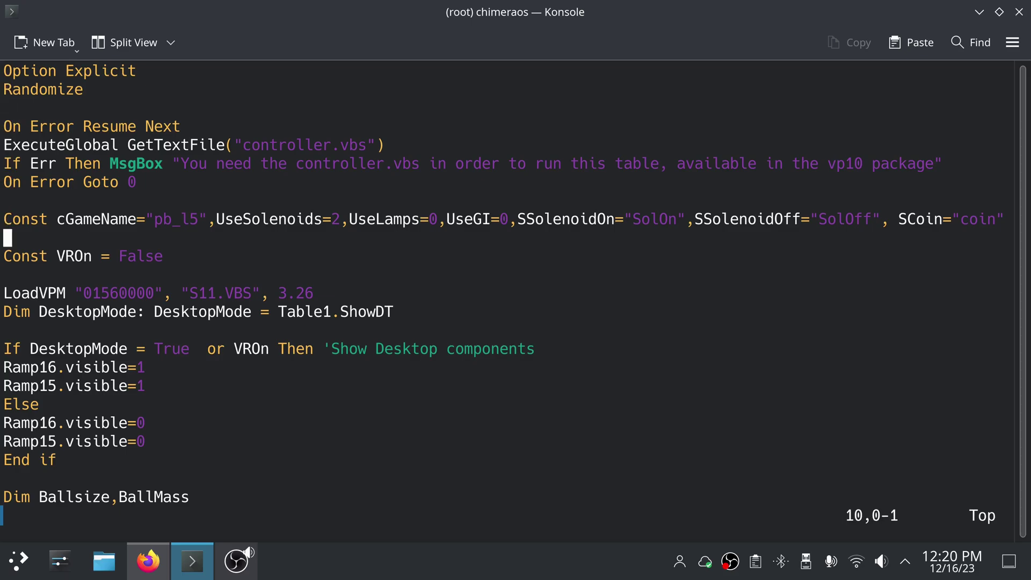
{"action": "key", "text": "Down"}
{"action": "key", "text": "Down"}
{"action": "key", "text": "Up"}
{"action": "key", "text": "Up"}
{"action": "key", "text": "Up"}
{"action": "key", "text": "Up"}
{"action": "key", "text": "Up"}
{"action": "key", "text": "Up"}
{"action": "key", "text": "Up"}
{"action": "key", "text": "Up"}
{"action": "key", "text": "Up"}
{"action": "key", "text": "Up"}
{"action": "key", "text": "Up"}
{"action": "key", "text": "Down"}
{"action": "key", "text": "Down"}
{"action": "key", "text": "Down"}
{"action": "key", "text": "Down"}
{"action": "key", "text": "Down"}
{"action": "key", "text": "Down"}
{"action": "key", "text": "Down"}
{"action": "key", "text": "Down"}
{"action": "key", "text": "Down"}
{"action": "key", "text": "Down"}
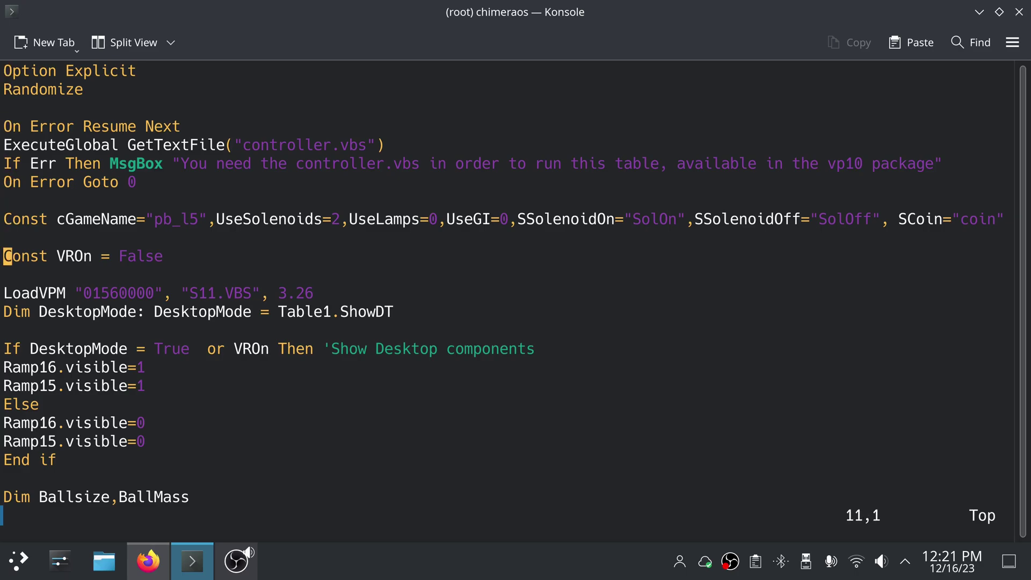
Step: Insert two blank lines after Const VROn = False
{"action": "key", "text": "o"}
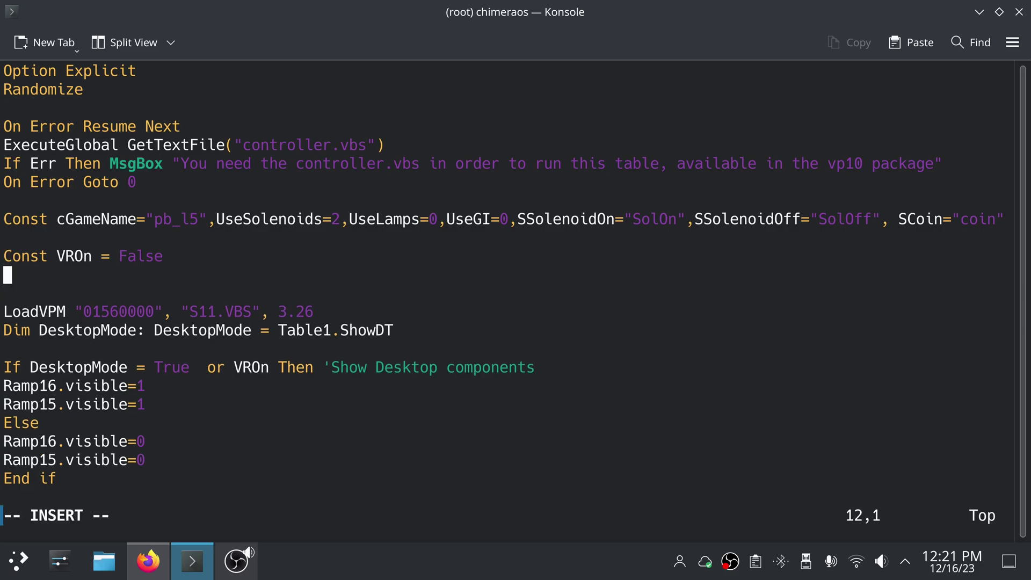
{"action": "key", "text": "Return"}
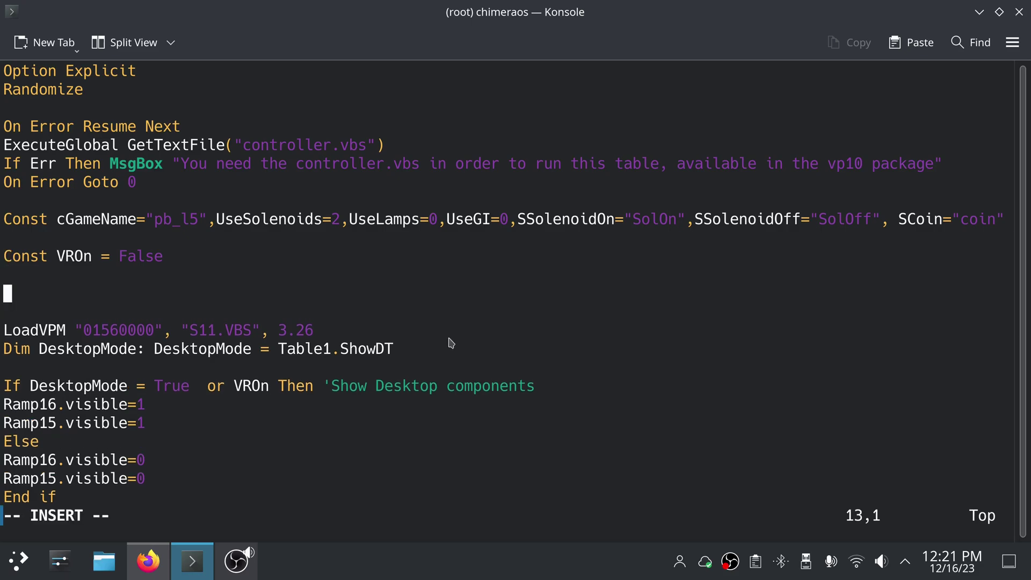
{"action": "left_click", "coordinate": [147, 561]}
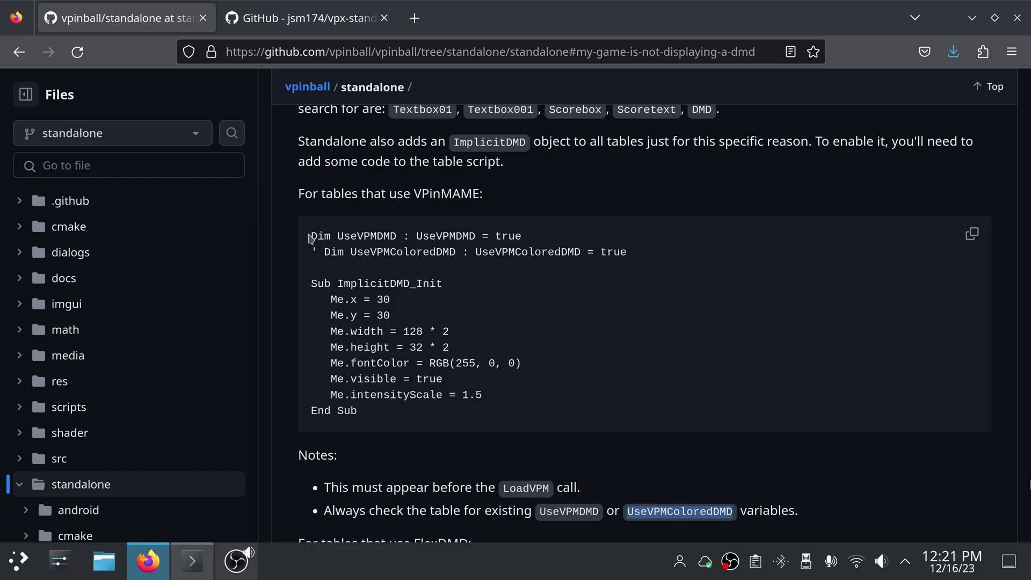
Step: Copy the VPinMAME ImplicitDMD code block from the GitHub guide
{"action": "left_click_drag", "start_coordinate": [310, 235], "coordinate": [514, 411]}
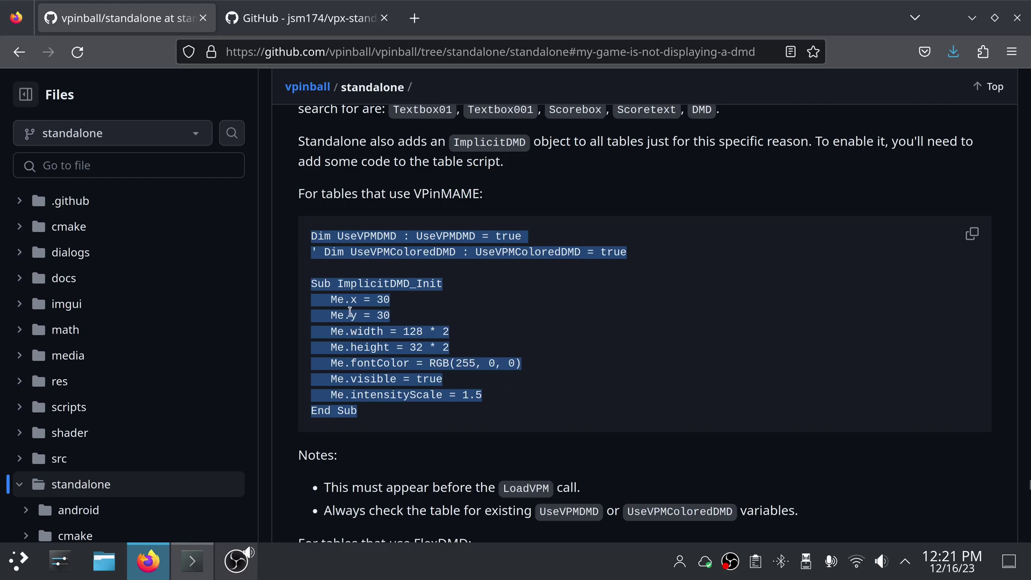
{"action": "right_click", "coordinate": [349, 309]}
{"action": "left_click", "coordinate": [388, 329]}
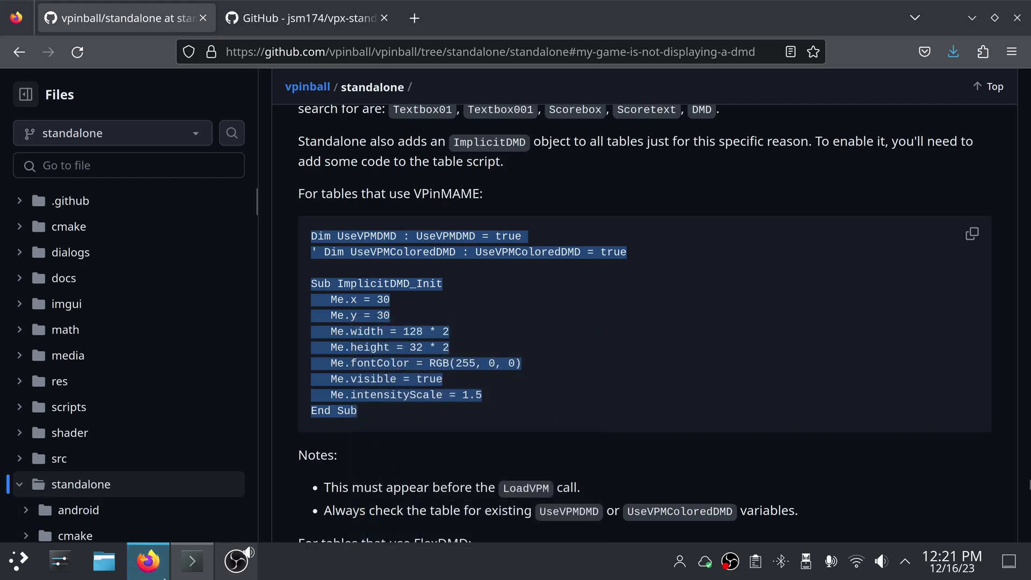
Step: Paste the DMD code above LoadVPM in vi, then save and quit with :wq
{"action": "left_click", "coordinate": [187, 564]}
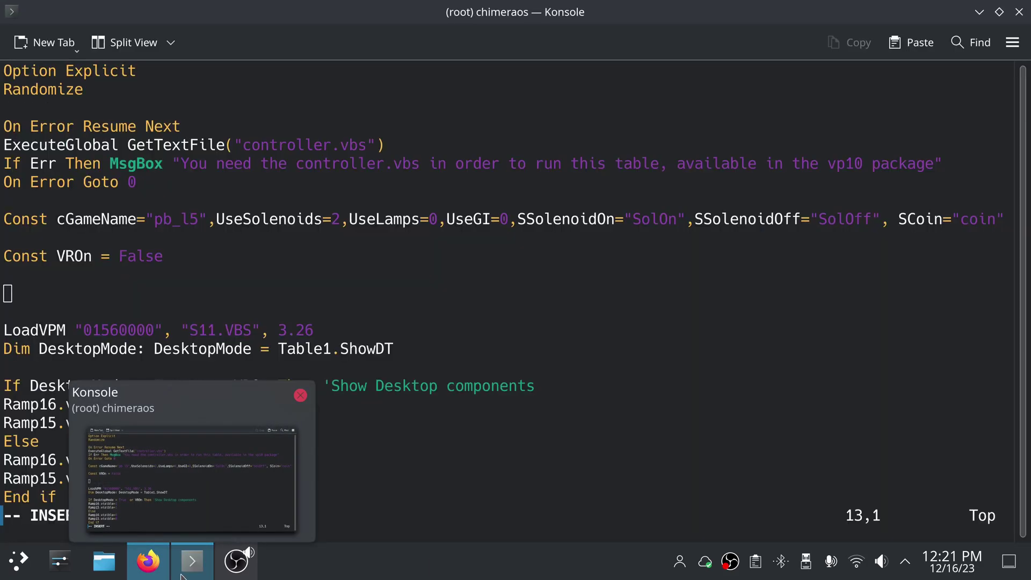
{"action": "type", "text": "i"}
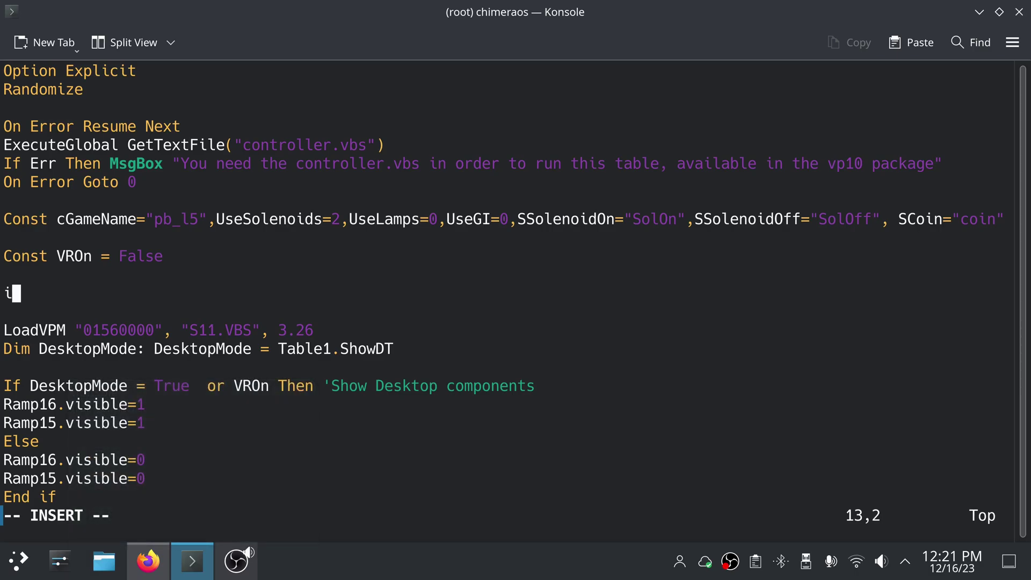
{"action": "key", "text": "BackSpace"}
{"action": "left_click_drag", "start_coordinate": [77, 288], "coordinate": [77, 288]}
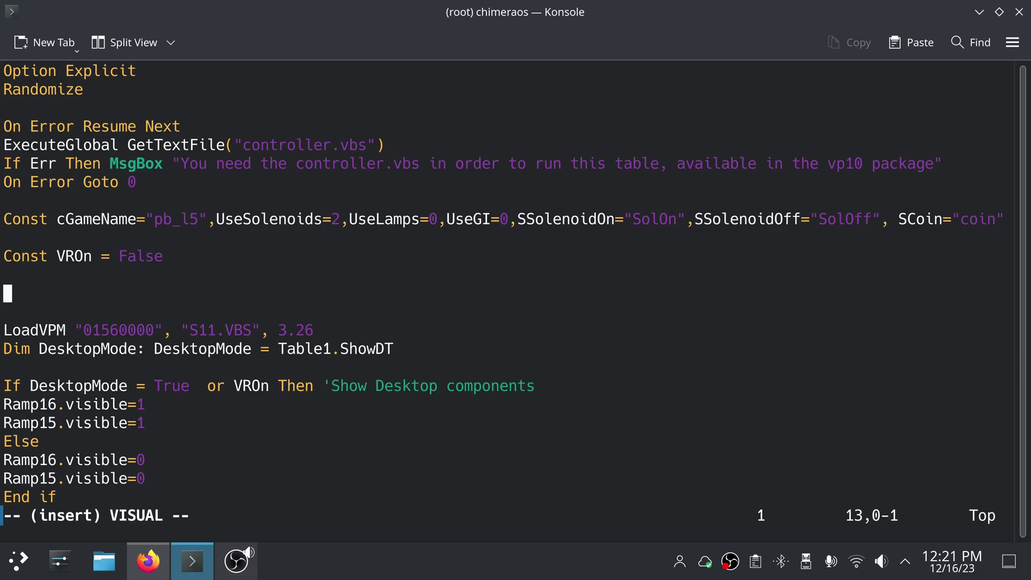
{"action": "key", "text": "ctrl+shift+v"}
{"action": "key", "text": "Escape"}
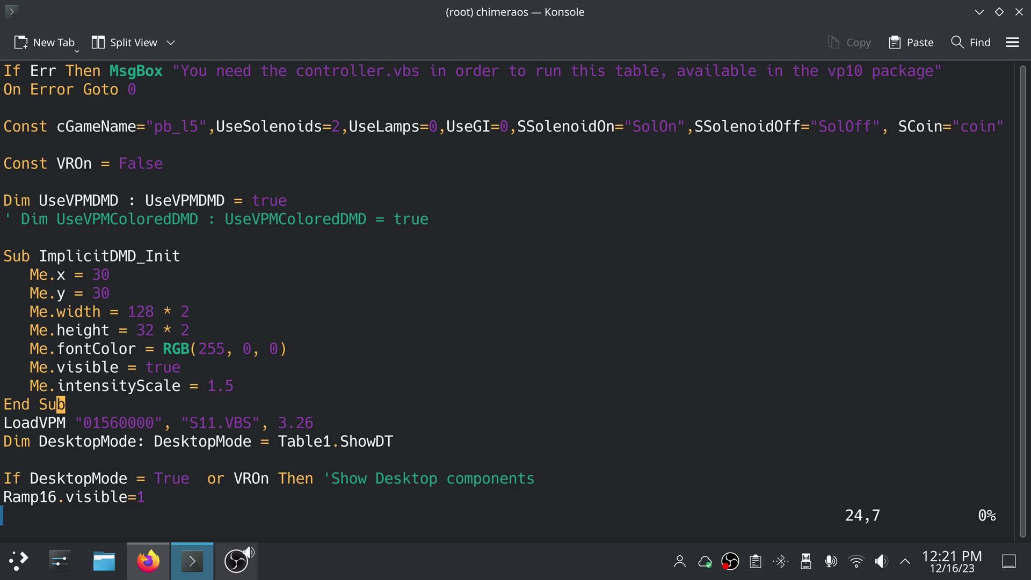
{"action": "key", "text": "Escape"}
{"action": "key", "text": "Escape"}
{"action": "type", "text": ":wq"}
{"action": "key", "text": "Return"}
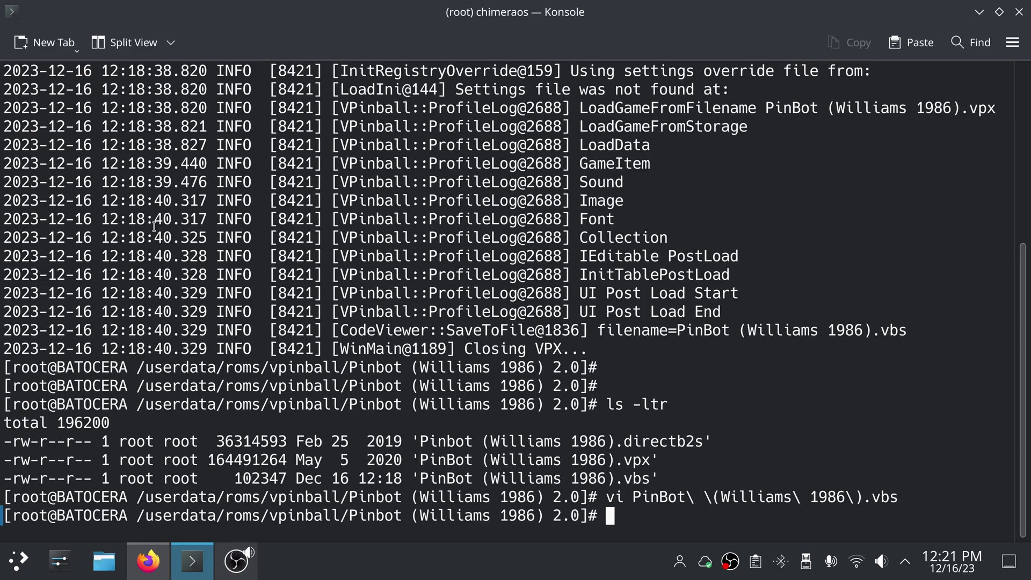
{"action": "mouse_move", "coordinate": [243, 575]}
Step: Refresh the Visual Pinball gamelists and reopen the Pinbot (Williams 1986) folder
{"action": "key", "text": "alt+at"}
{"action": "type", "text": "sc"}
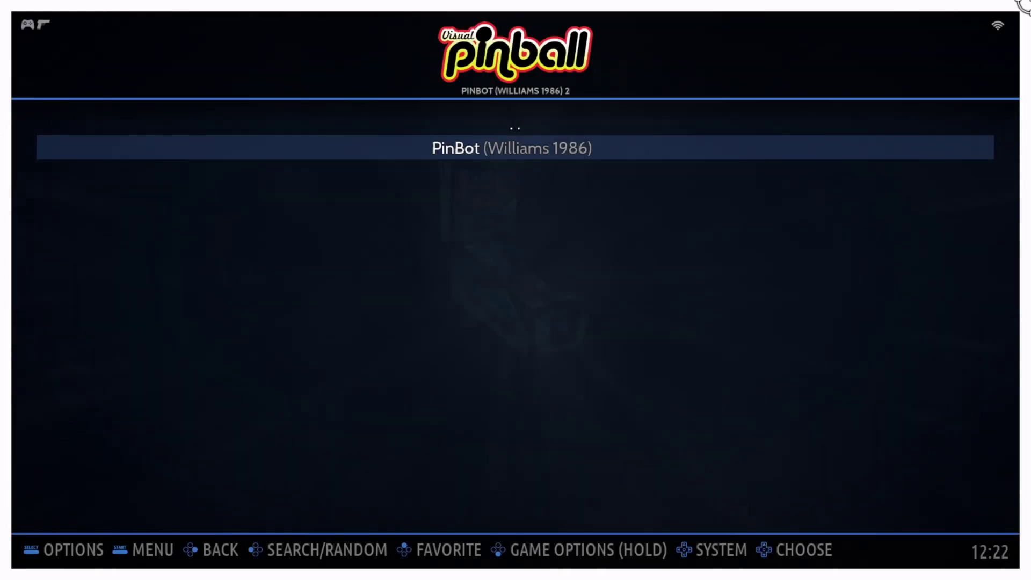
{"action": "key", "text": "Return"}
{"action": "key", "text": "Return"}
{"action": "key", "text": "Return"}
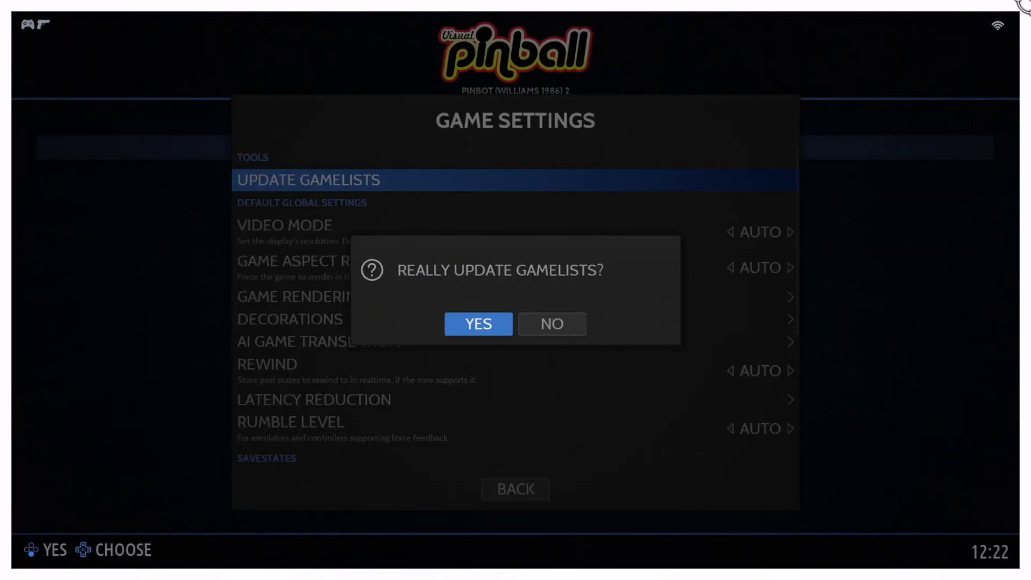
{"action": "key", "text": "Return"}
{"action": "key", "text": "Down"}
{"action": "key", "text": "Down"}
{"action": "key", "text": "Down"}
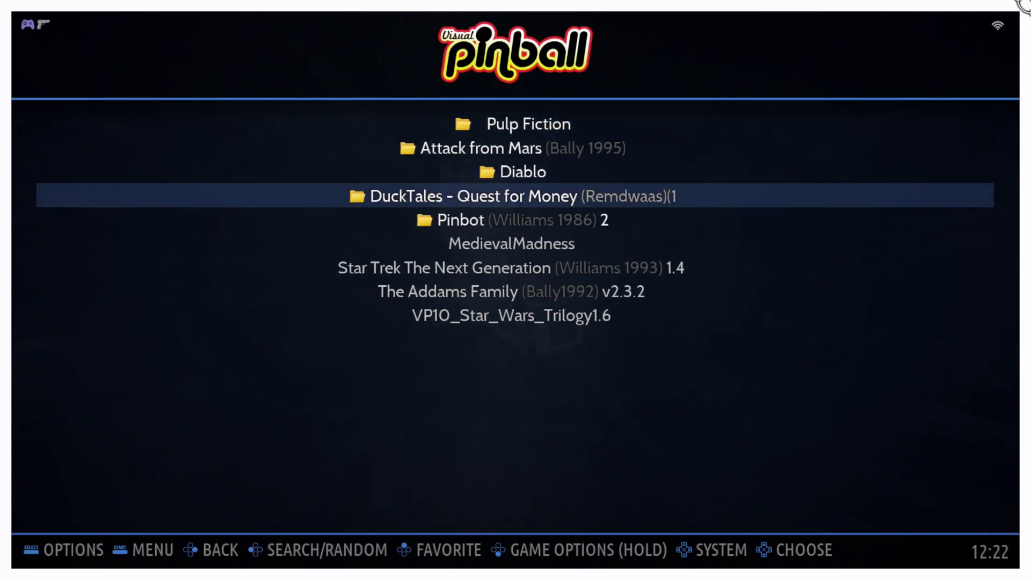
{"action": "key", "text": "Down"}
{"action": "key", "text": "Return"}
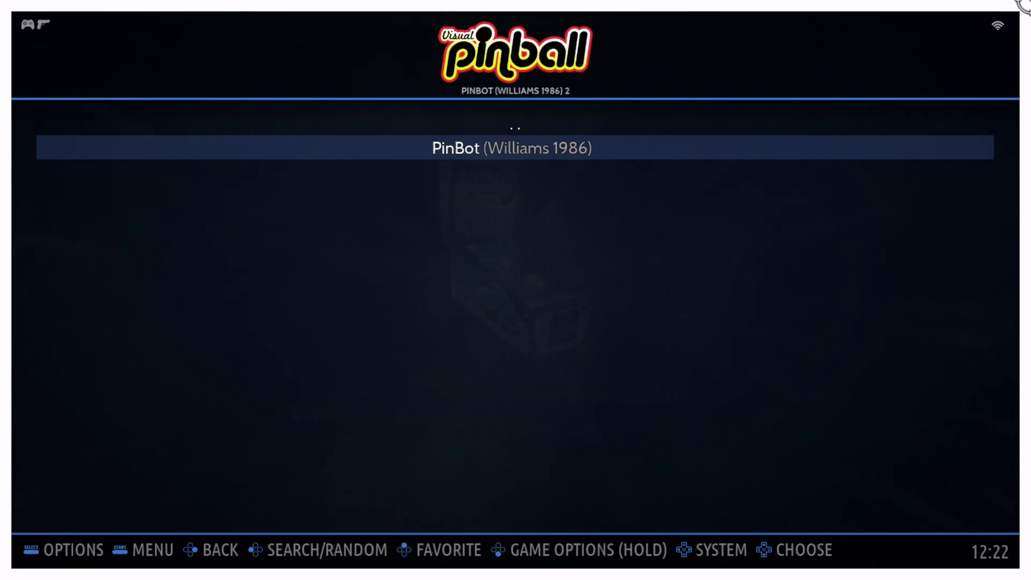
Step: Launch the PinBot (Williams 1986) table and play it with the flippers until the DMD shows 108050
{"action": "key", "text": "Return"}
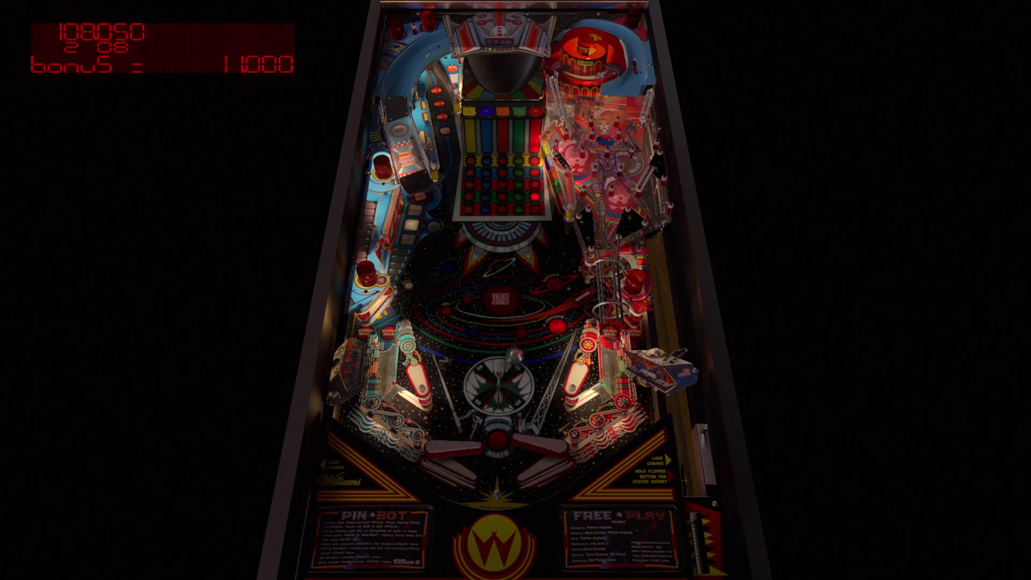
{"action": "key", "text": "shift"}
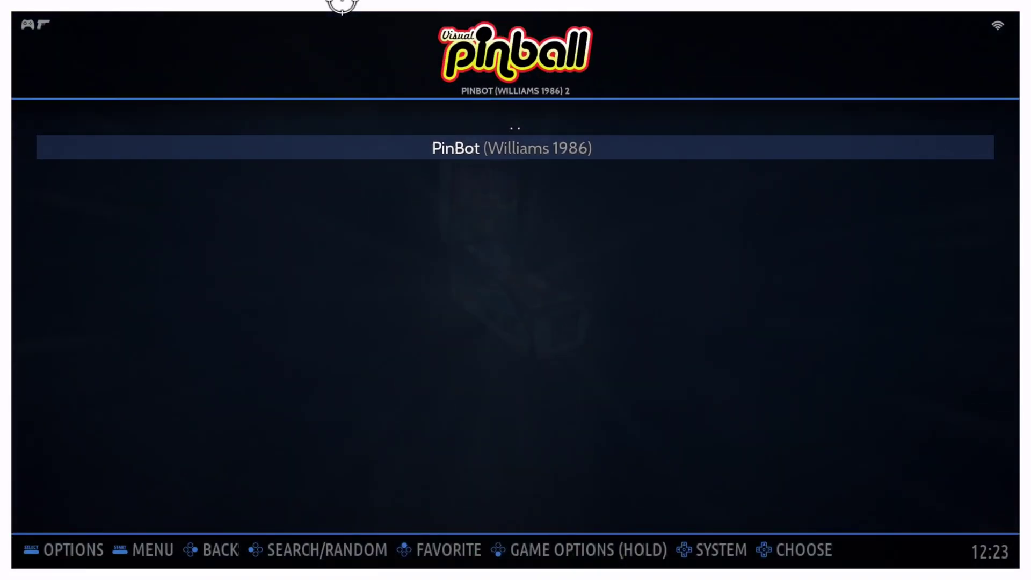
Step: Exit the PinBot table and return to the Visual Pinball system carousel with its 9 games
{"action": "key", "text": "BackSpace"}
{"action": "key", "text": "BackSpace"}
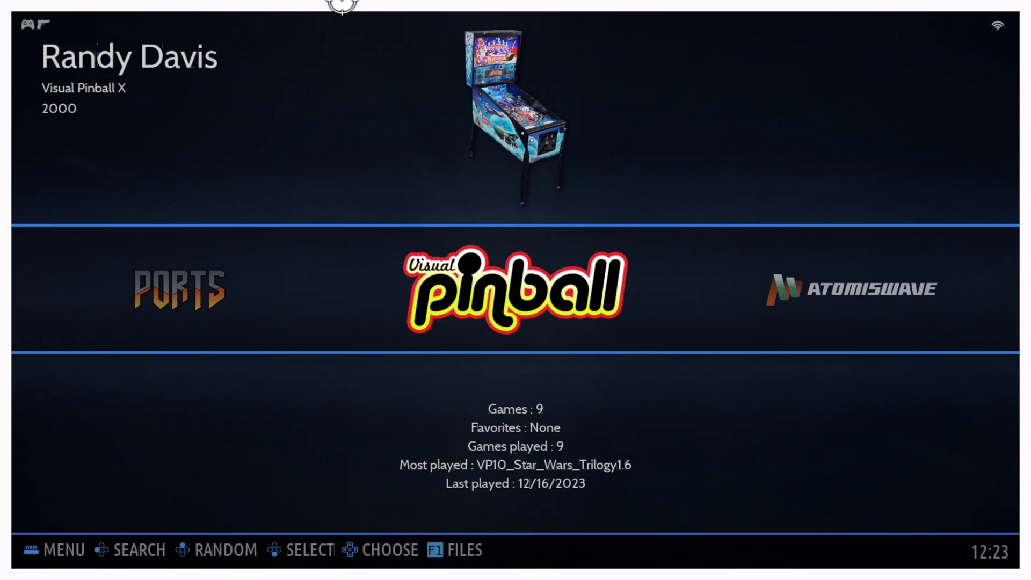